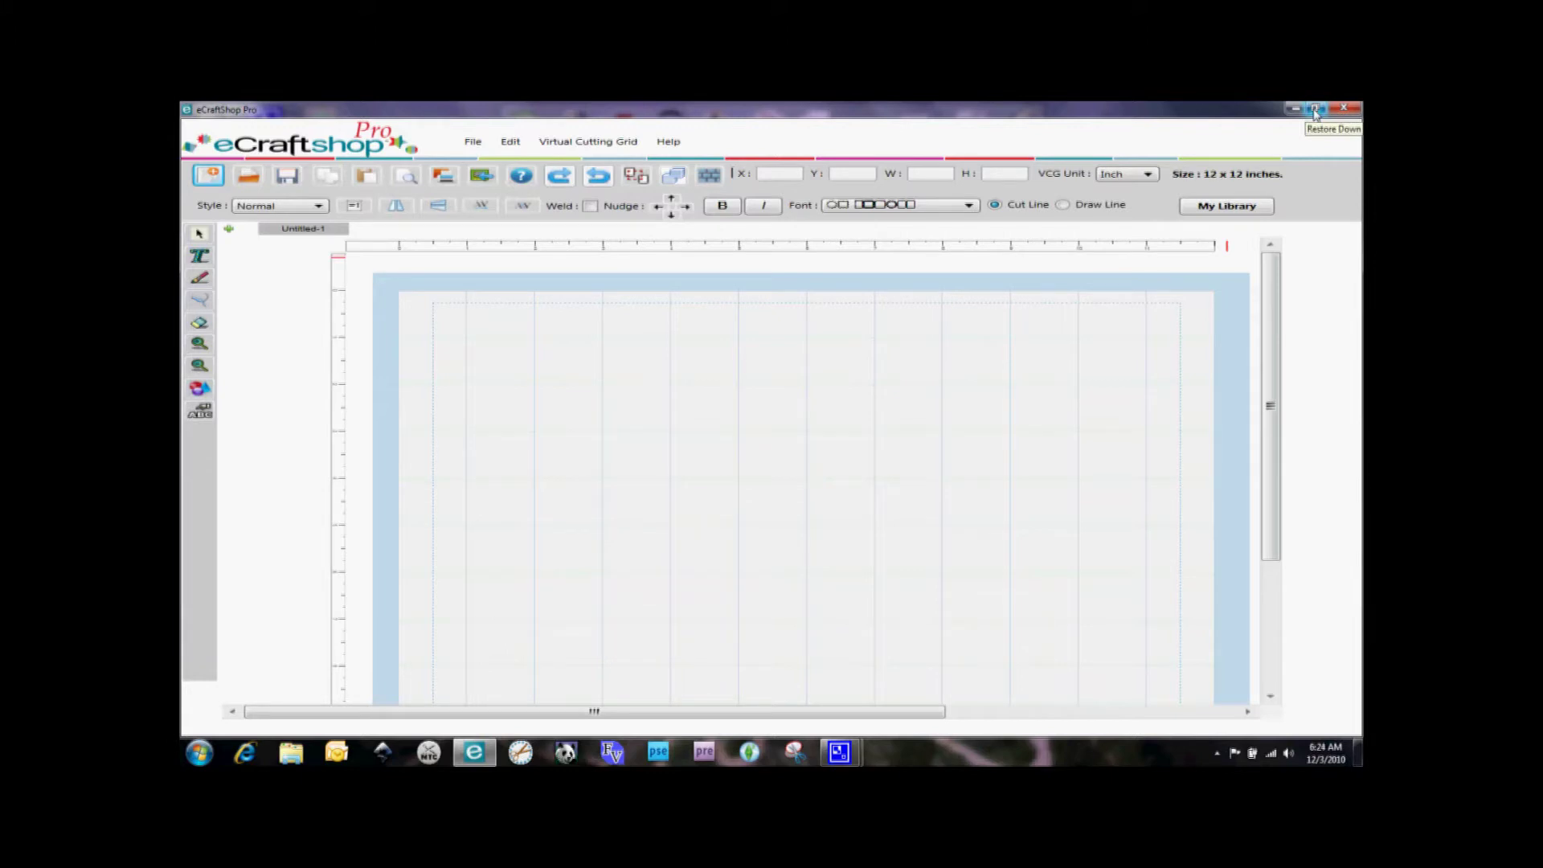
# Restore the eCraftShop Pro window from maximized to a smaller window size
pyautogui.click(1315, 110)
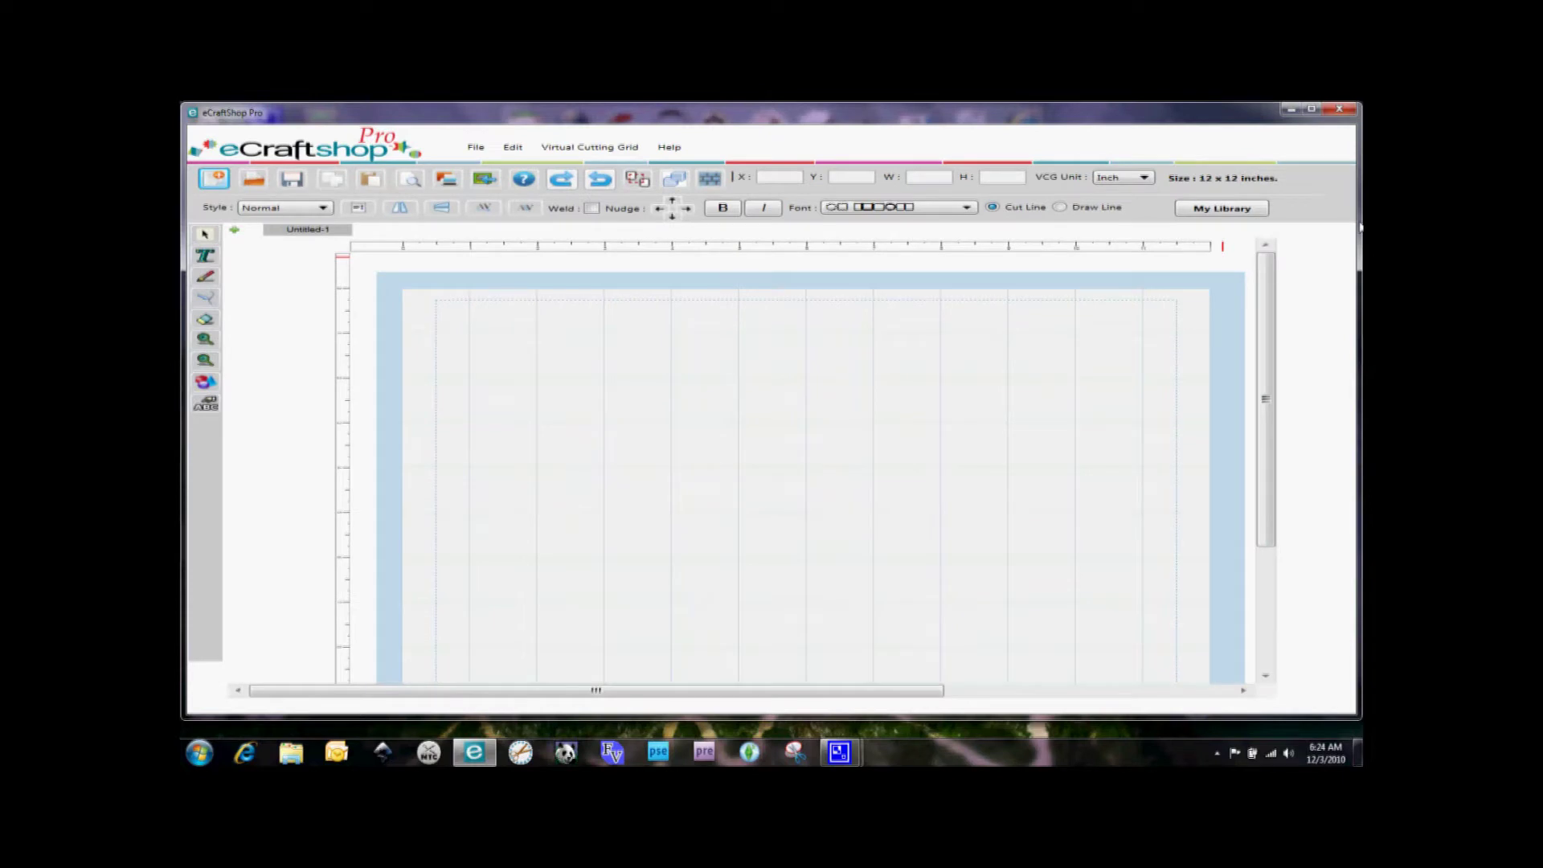
# Narrow the window to reveal the desktop and bring up the image library panel
pyautogui.moveTo(1360, 228); pyautogui.dragTo(1028, 232)
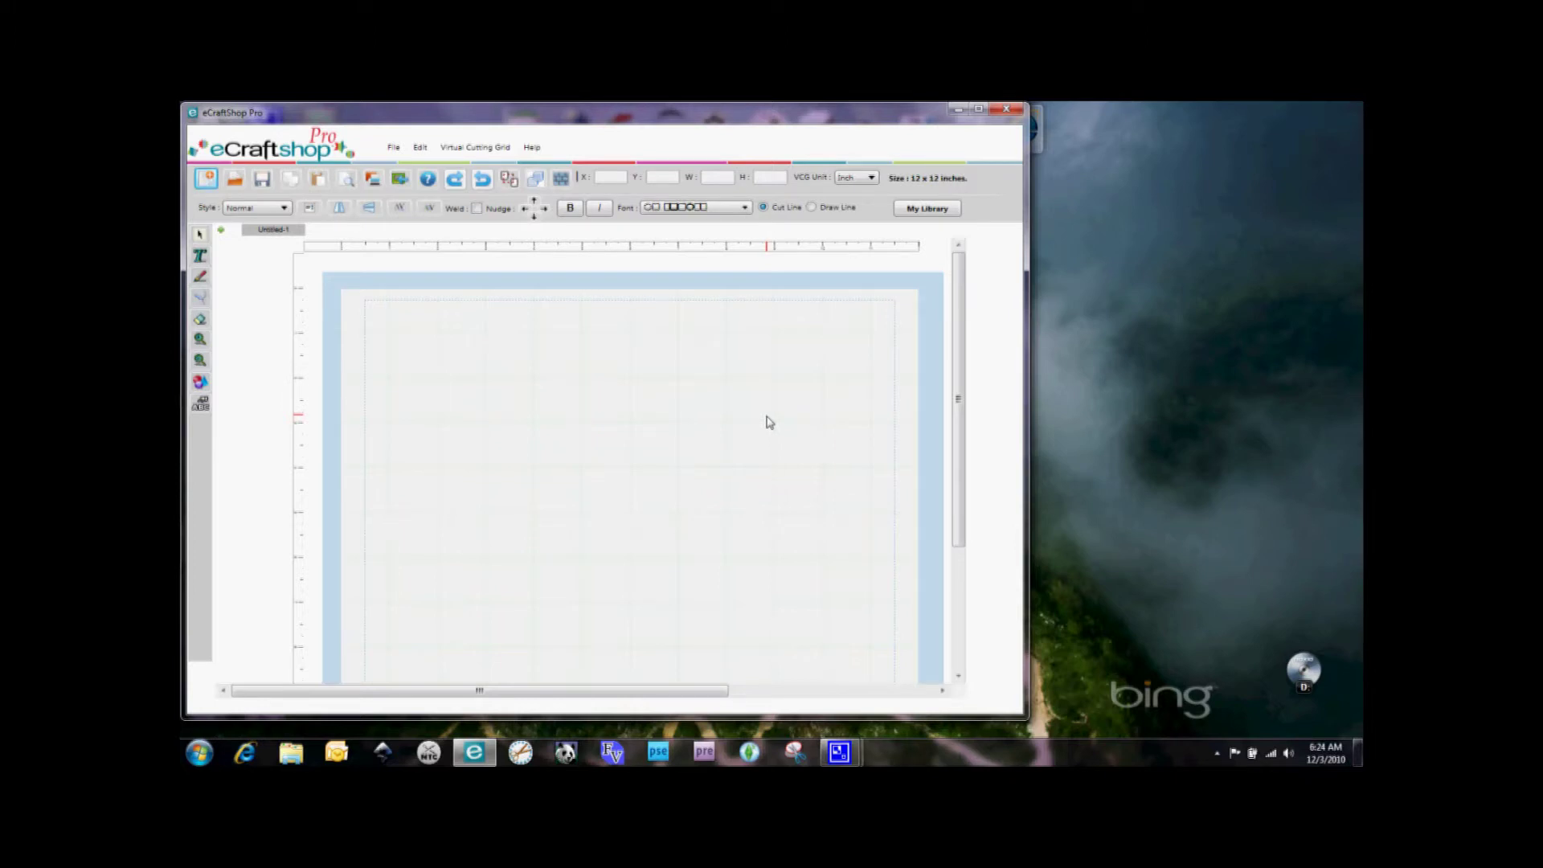
pyautogui.click(954, 211)
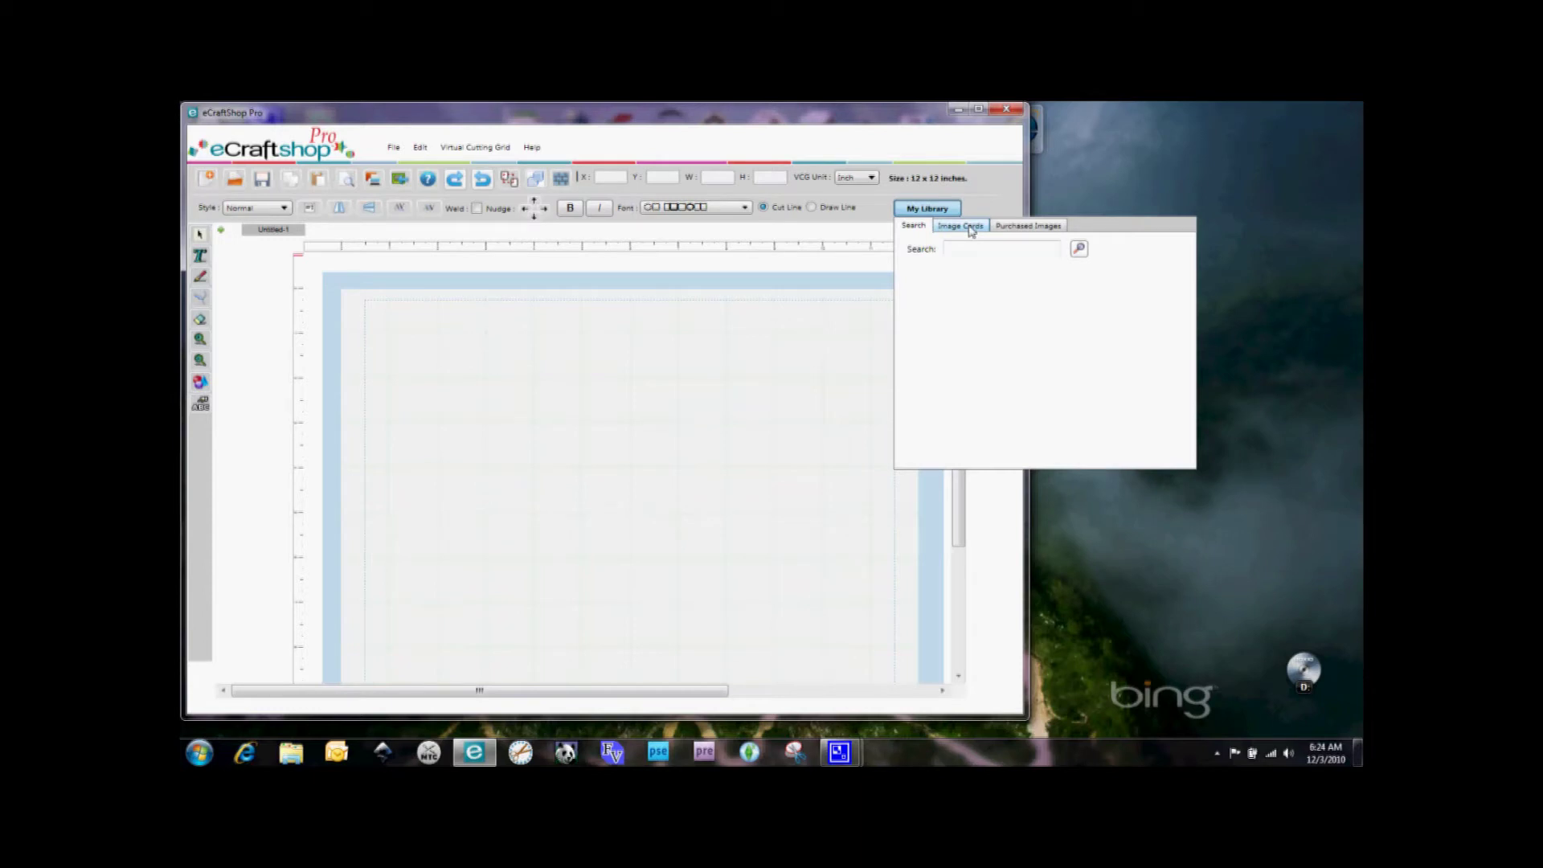
# Place the candy cane from the celebrations card's Winter Holiday category onto the mat
pyautogui.click(972, 231)
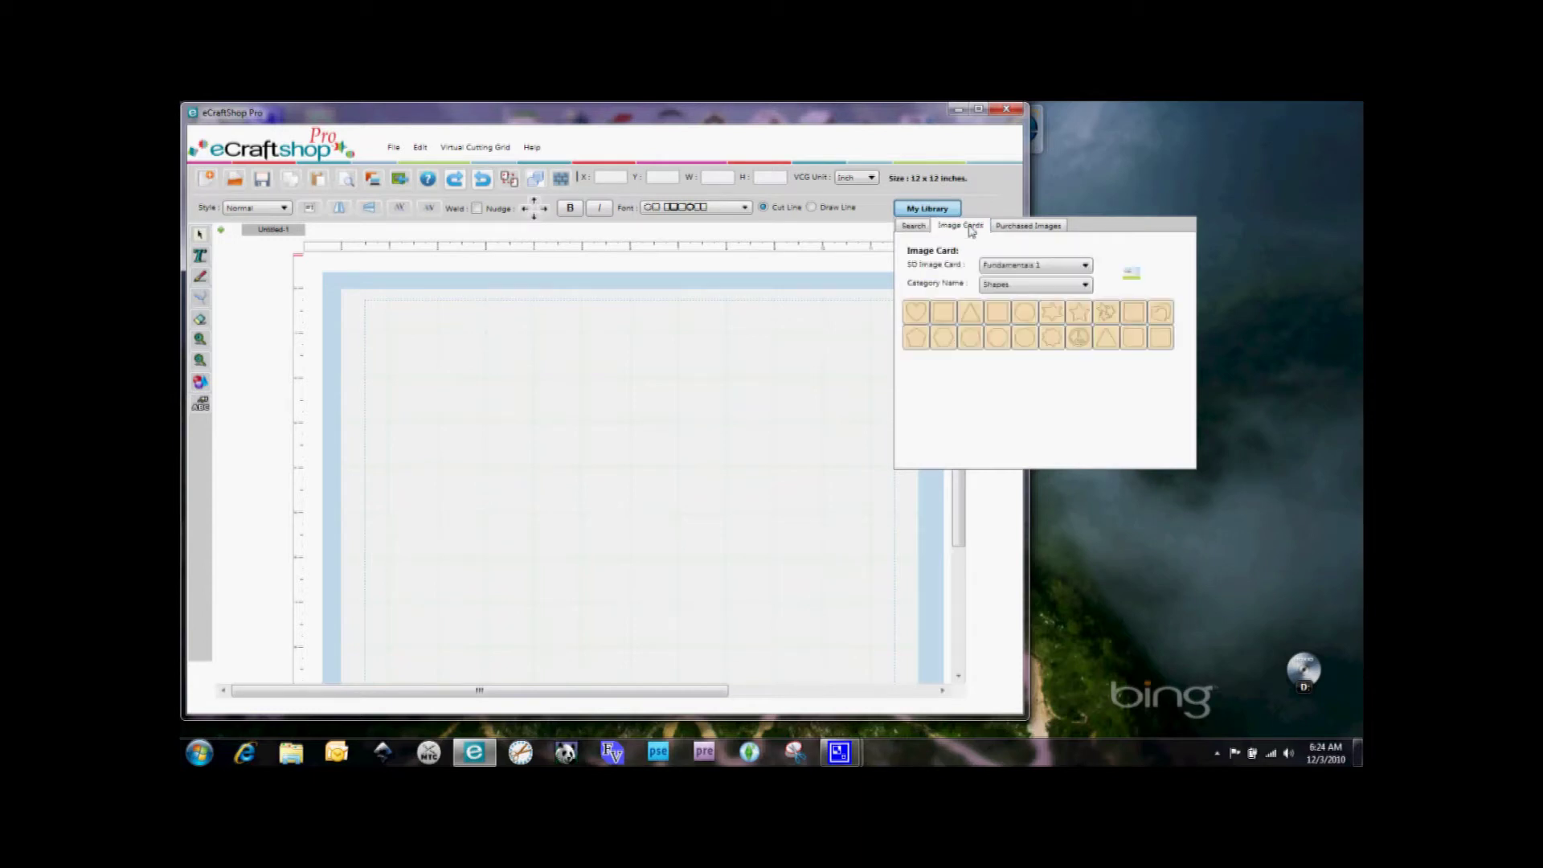
pyautogui.click(1086, 265)
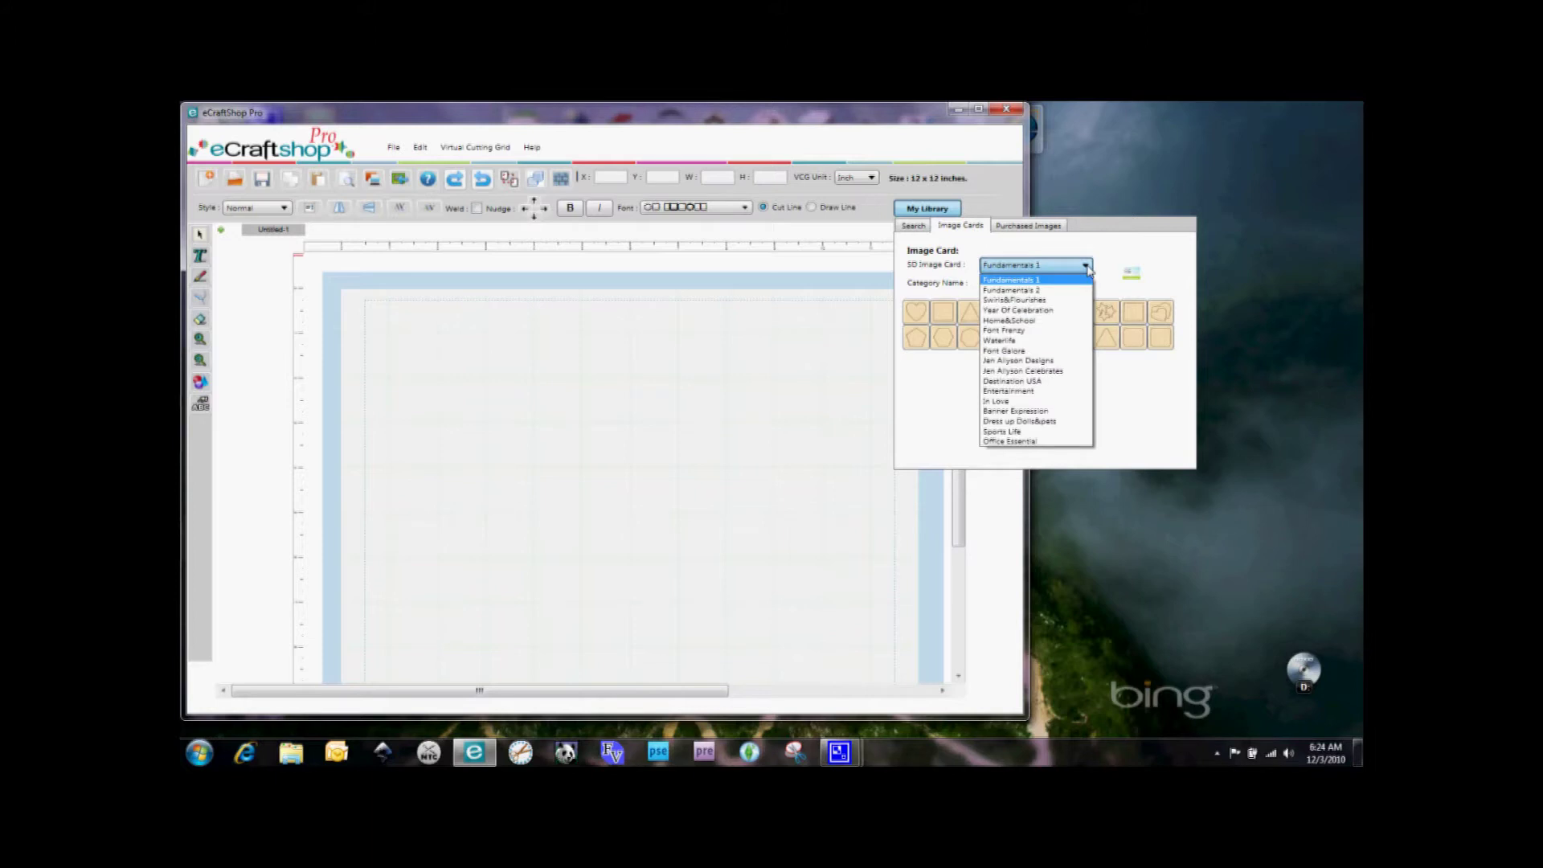
pyautogui.click(1061, 372)
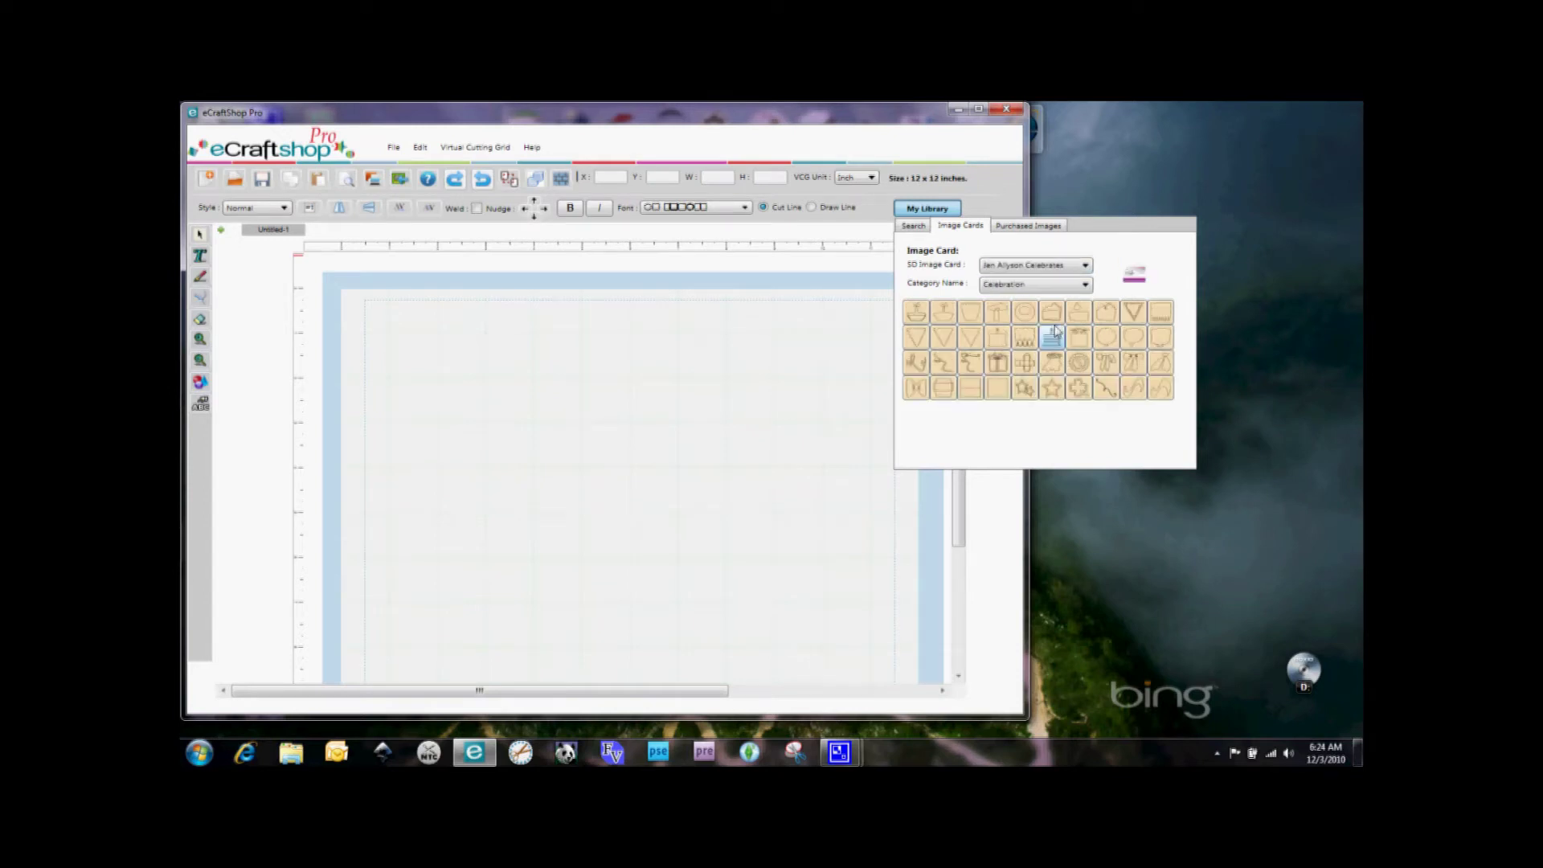
pyautogui.click(1085, 286)
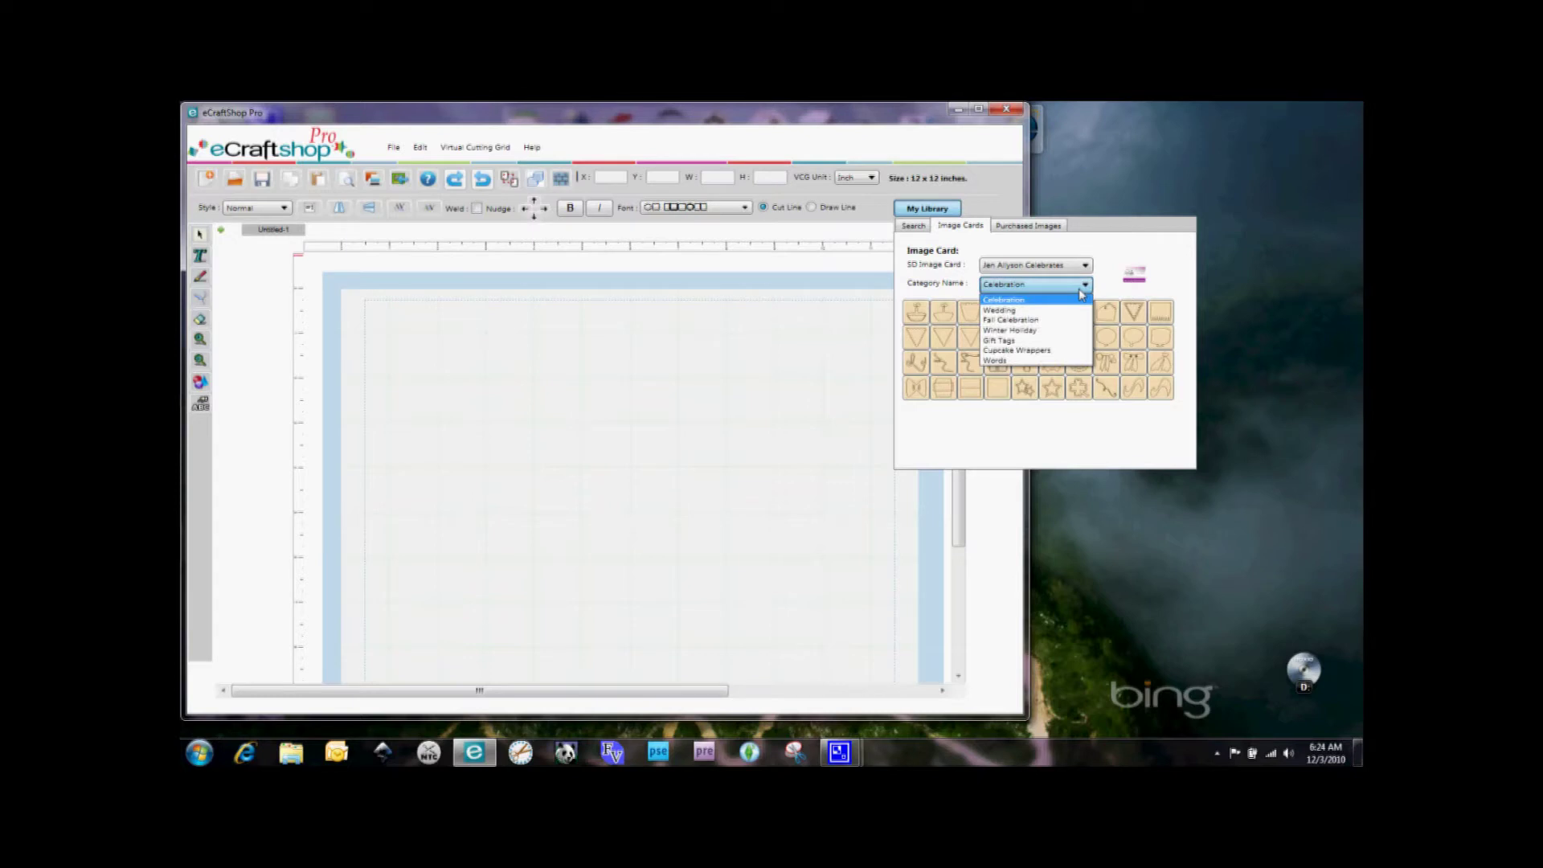
pyautogui.click(1033, 330)
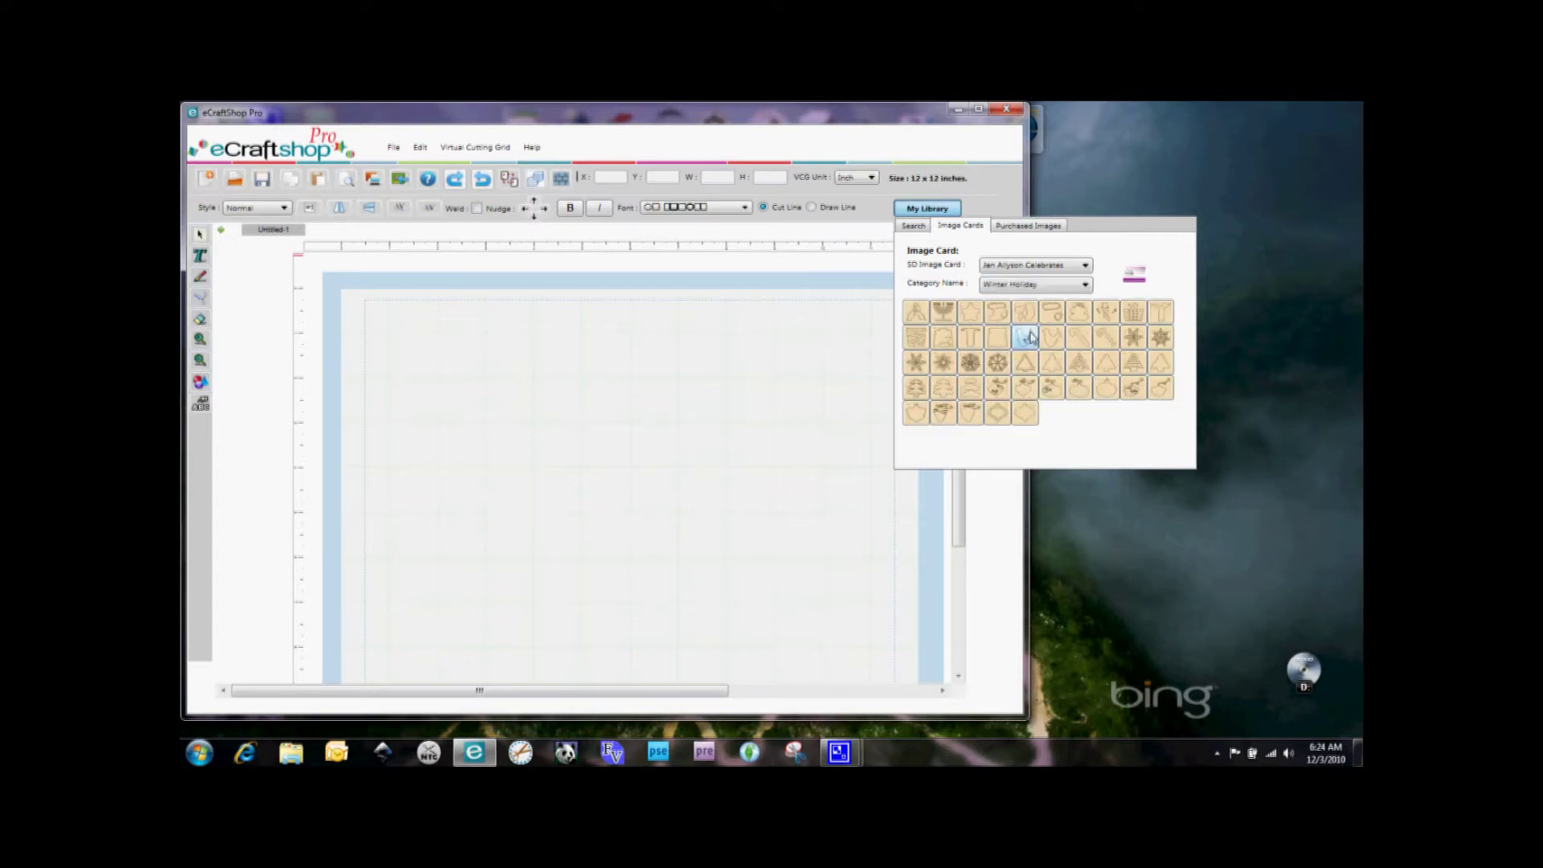
pyautogui.click(1080, 338)
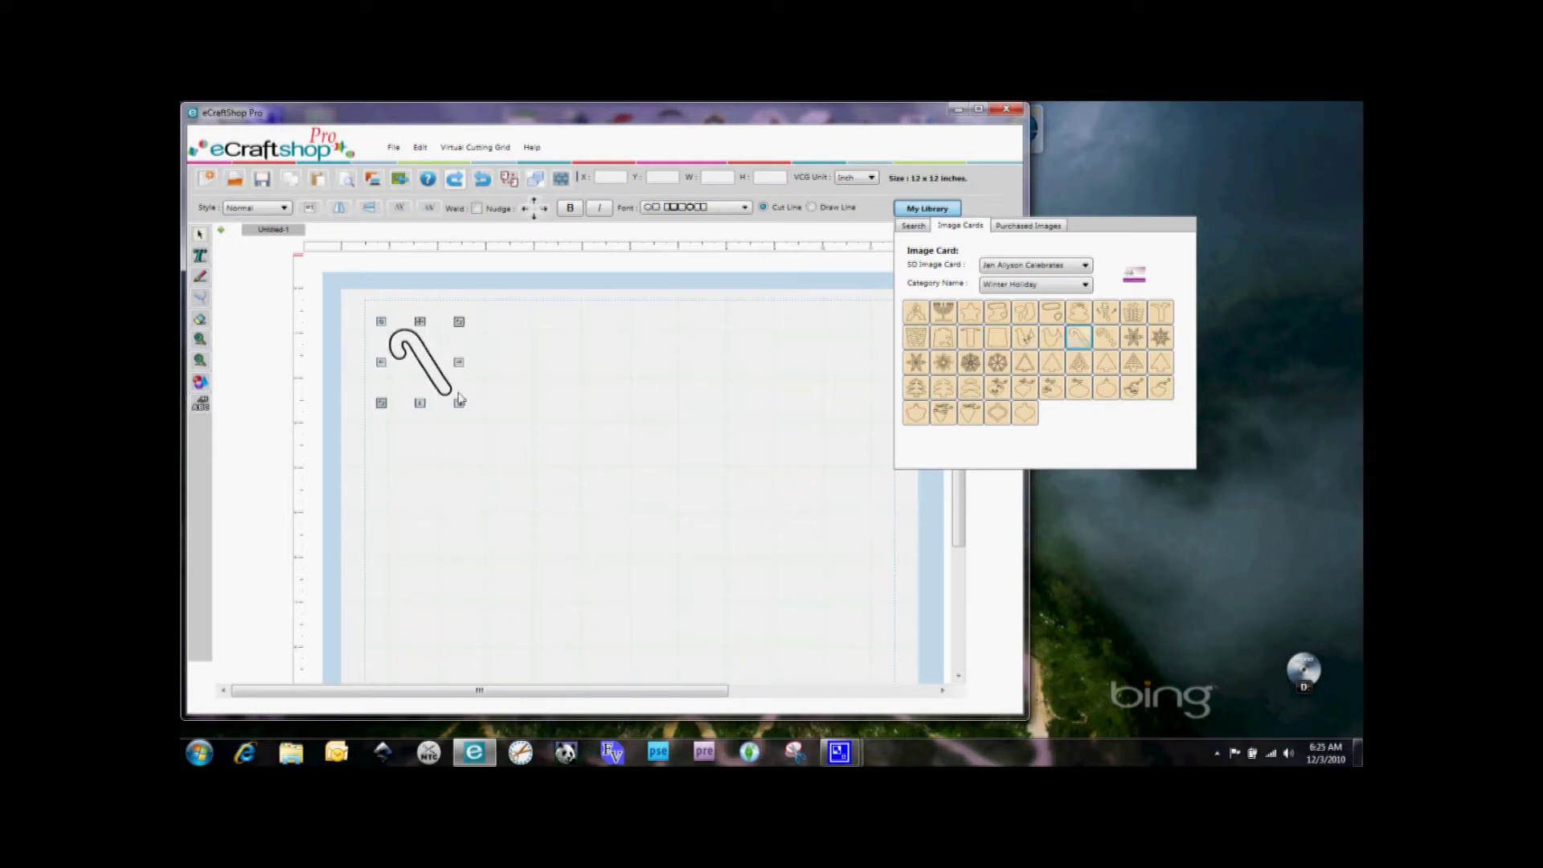
# Close the library, adjust the canes, and delete the small candy cane
pyautogui.click(462, 410)
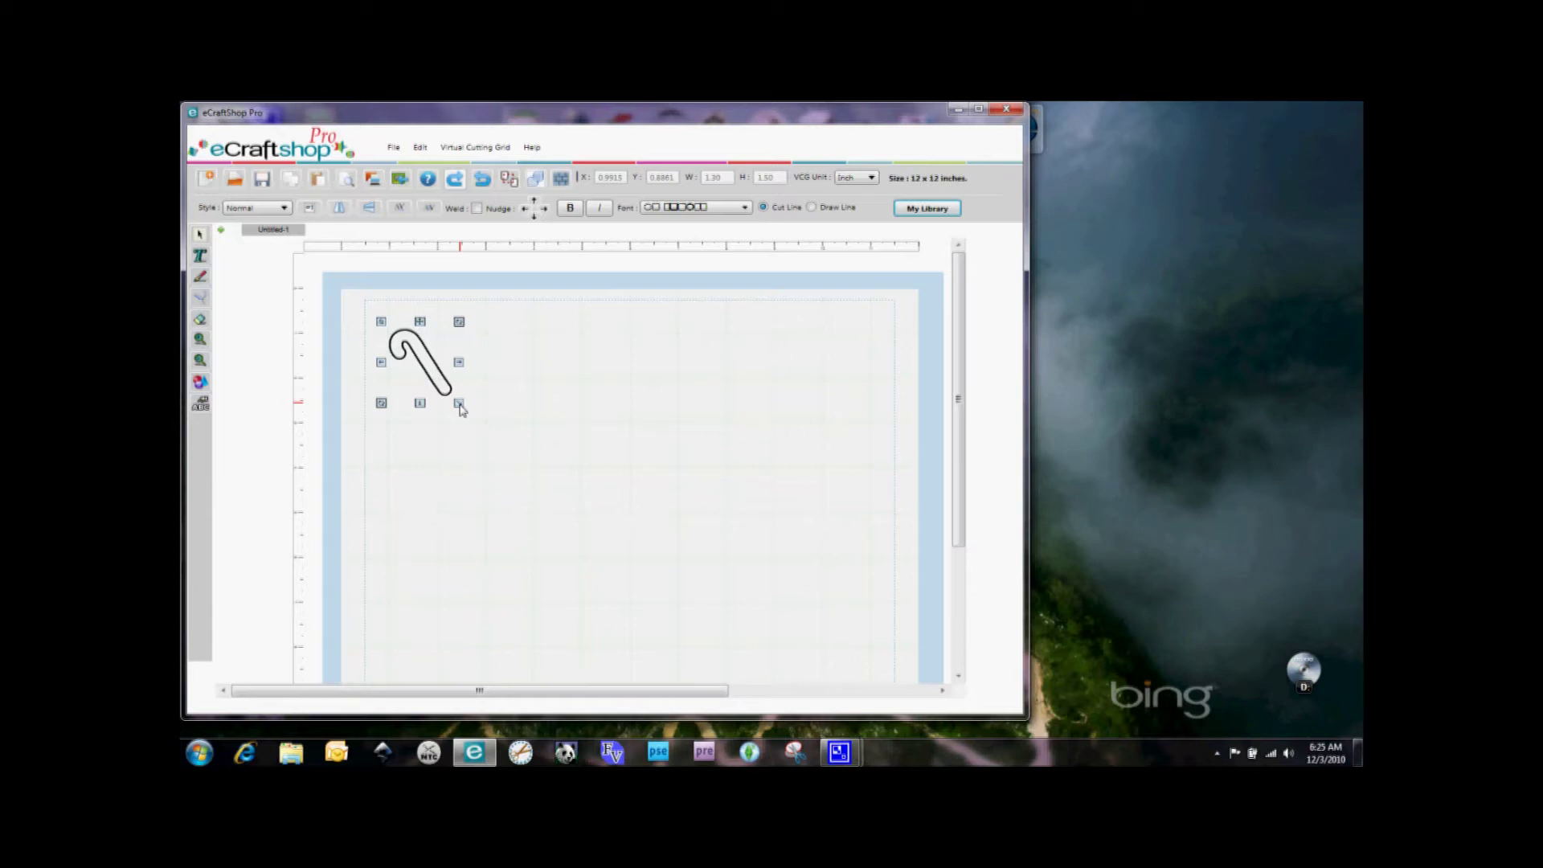
pyautogui.moveTo(463, 410); pyautogui.dragTo(520, 482)
pyautogui.moveTo(485, 338); pyautogui.dragTo(654, 372)
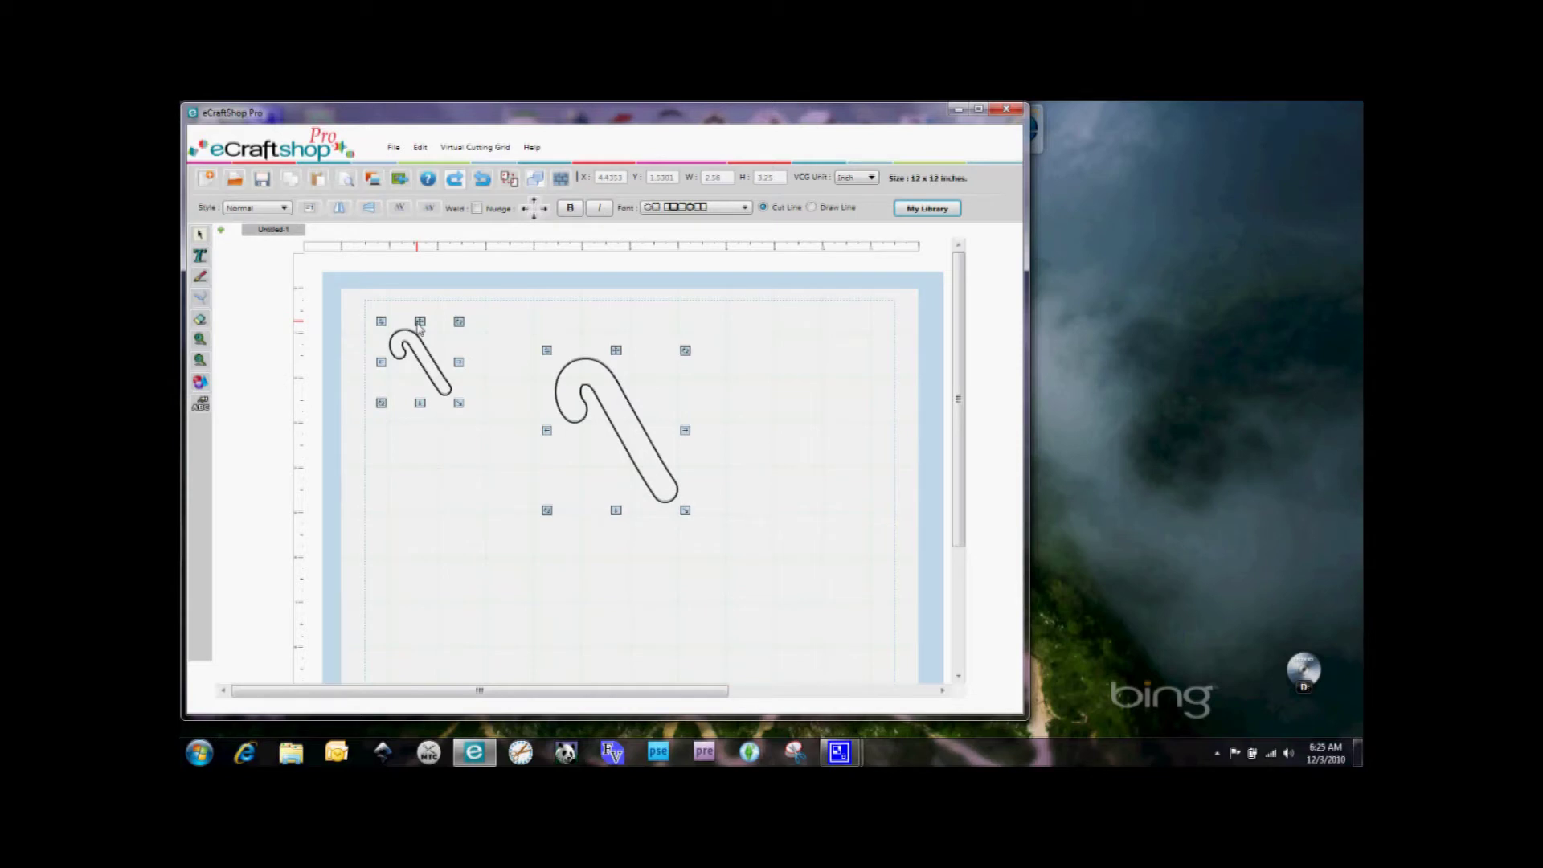
pyautogui.click(397, 481)
pyautogui.hotkey('ctrl', 'a')
pyautogui.click(417, 371)
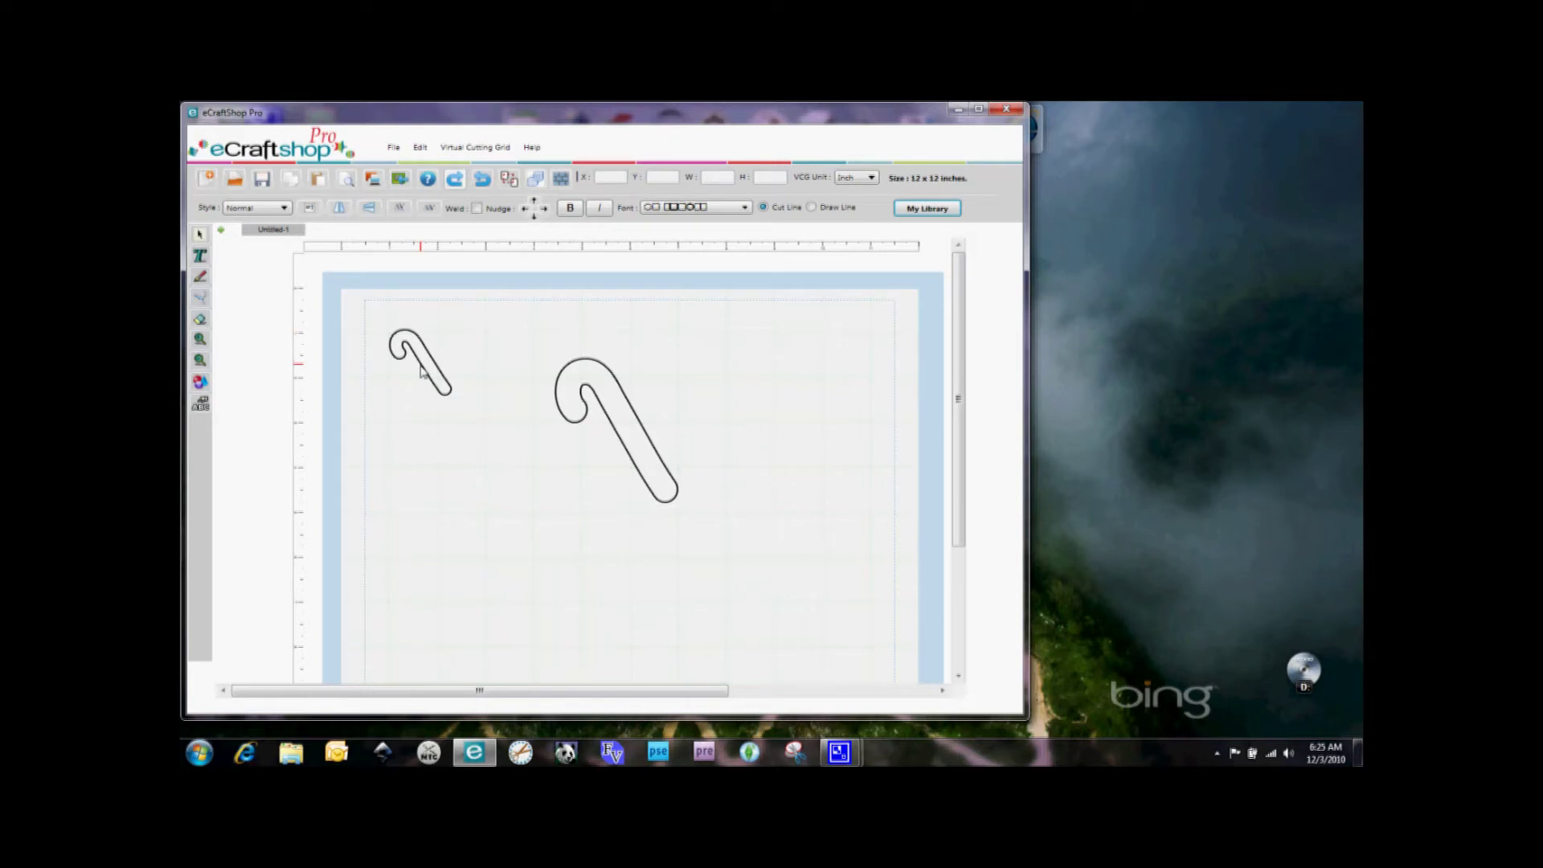
pyautogui.click(430, 375)
pyautogui.press('Delete')
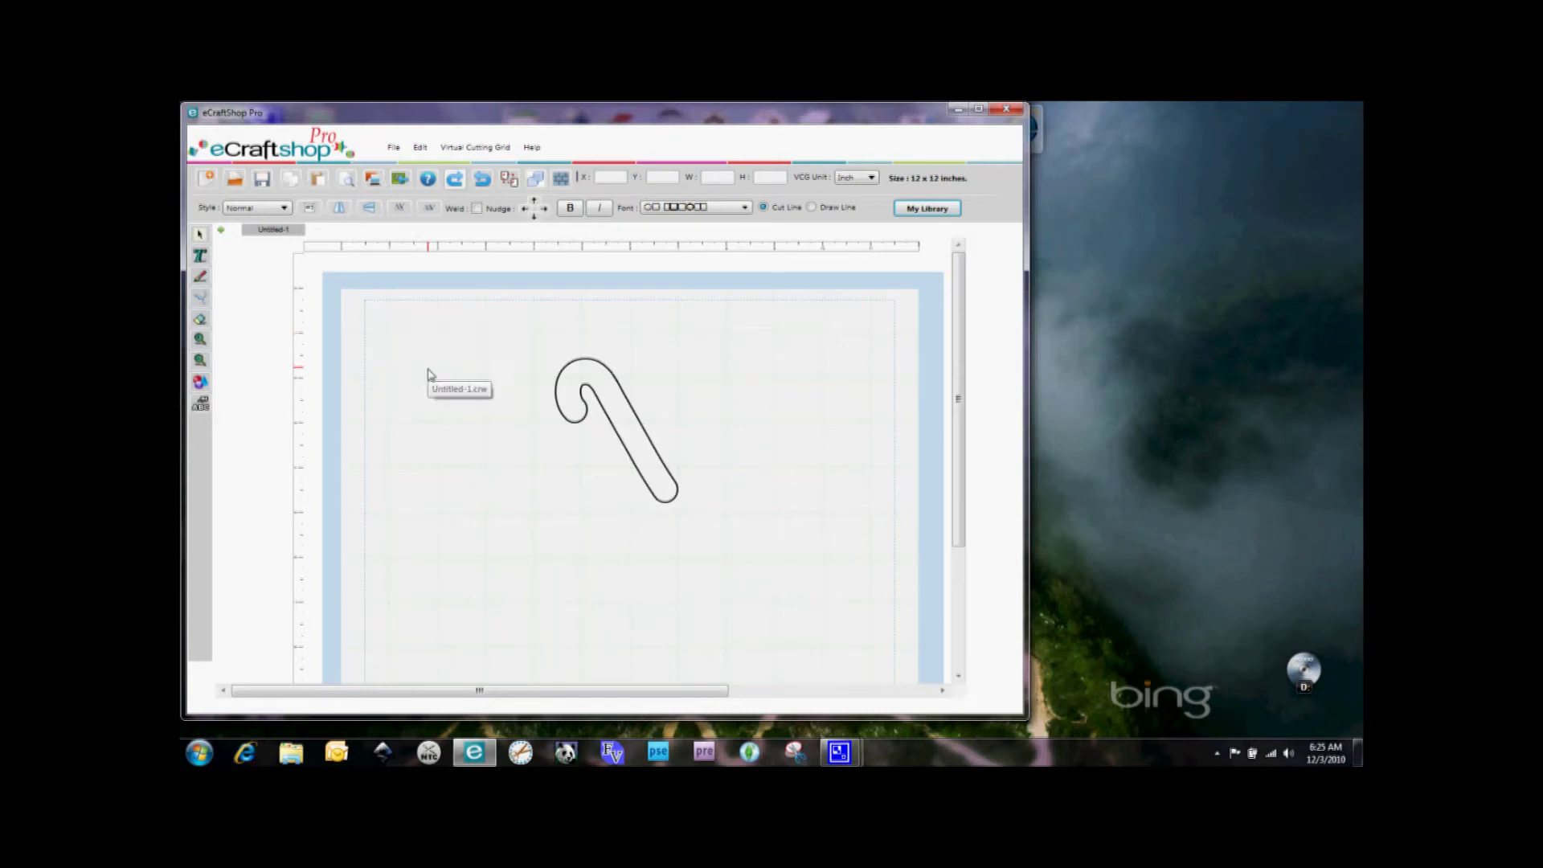
# Move the remaining candy cane toward the mat's top-left and enlarge it slightly
pyautogui.click(593, 366)
pyautogui.moveTo(616, 358); pyautogui.dragTo(463, 323)
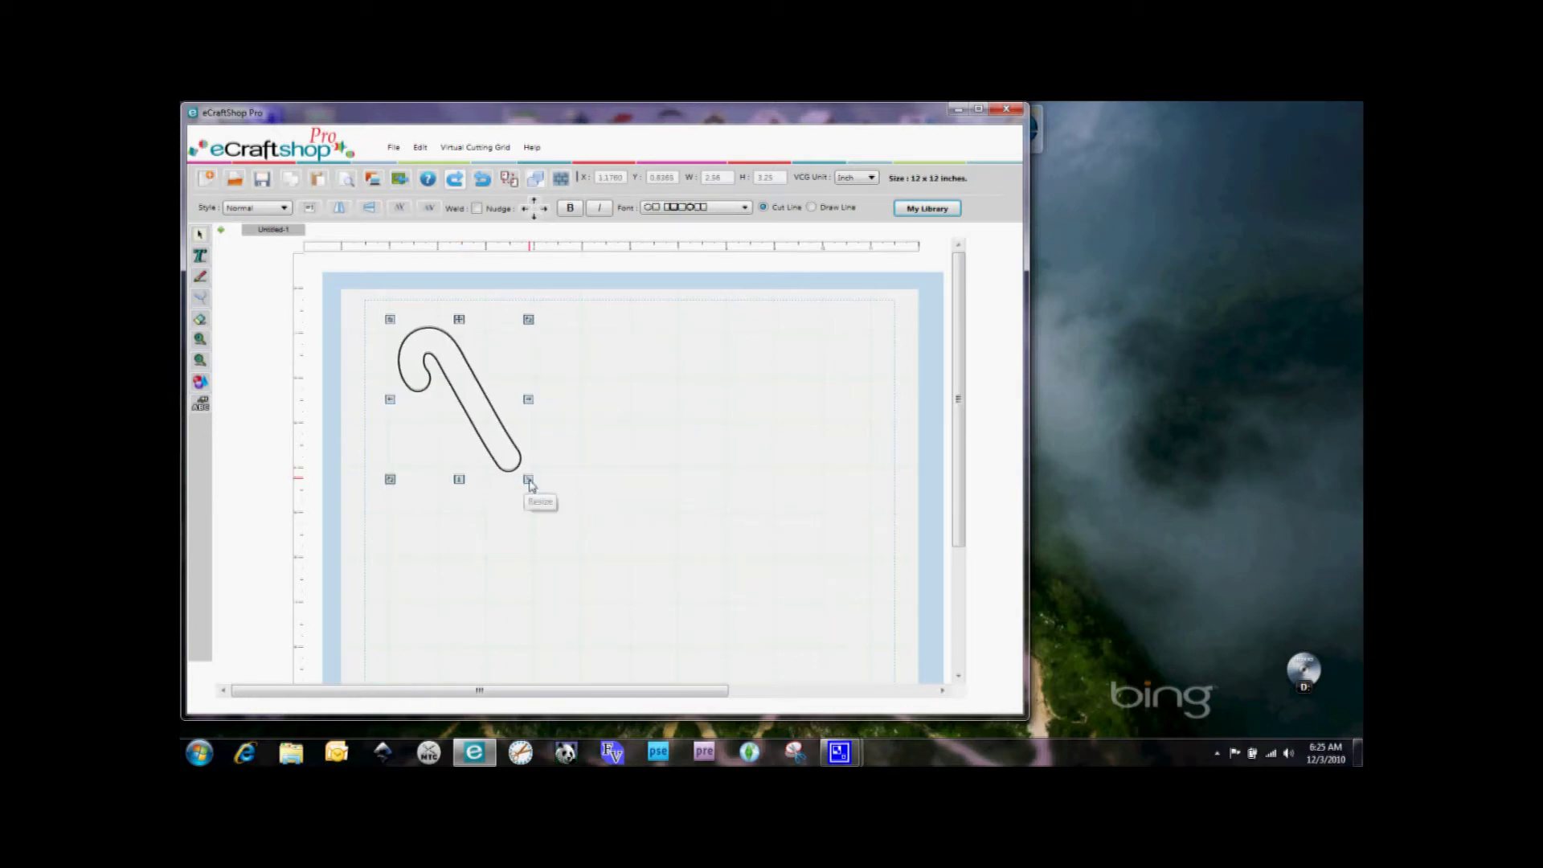
pyautogui.moveTo(530, 484); pyautogui.dragTo(567, 537)
pyautogui.click(655, 434)
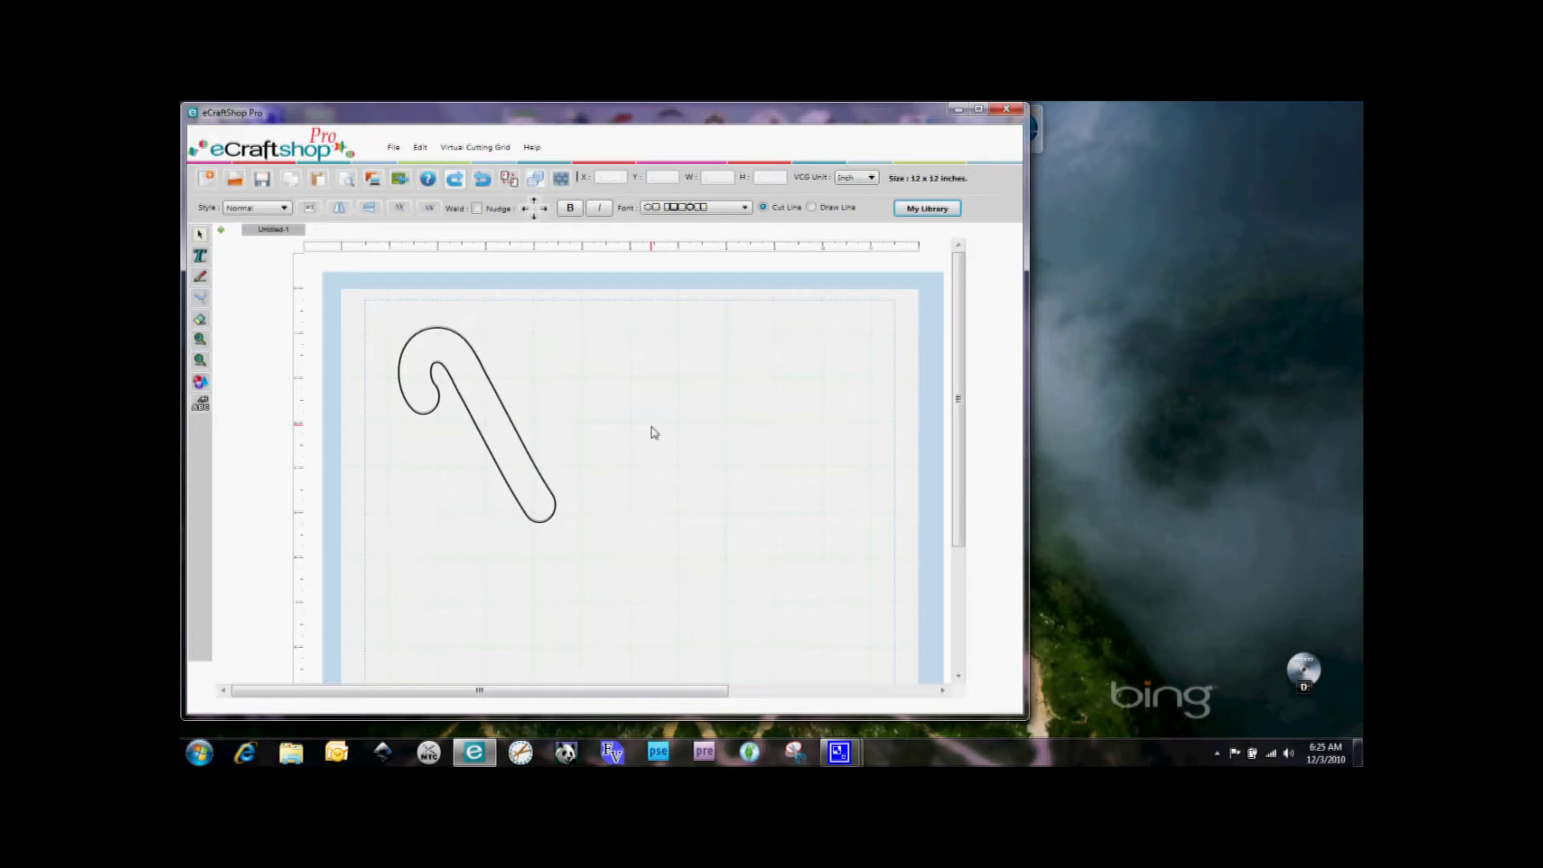
# Add the candy cane stripes shape and move it to the right of the cane outline
pyautogui.click(906, 210)
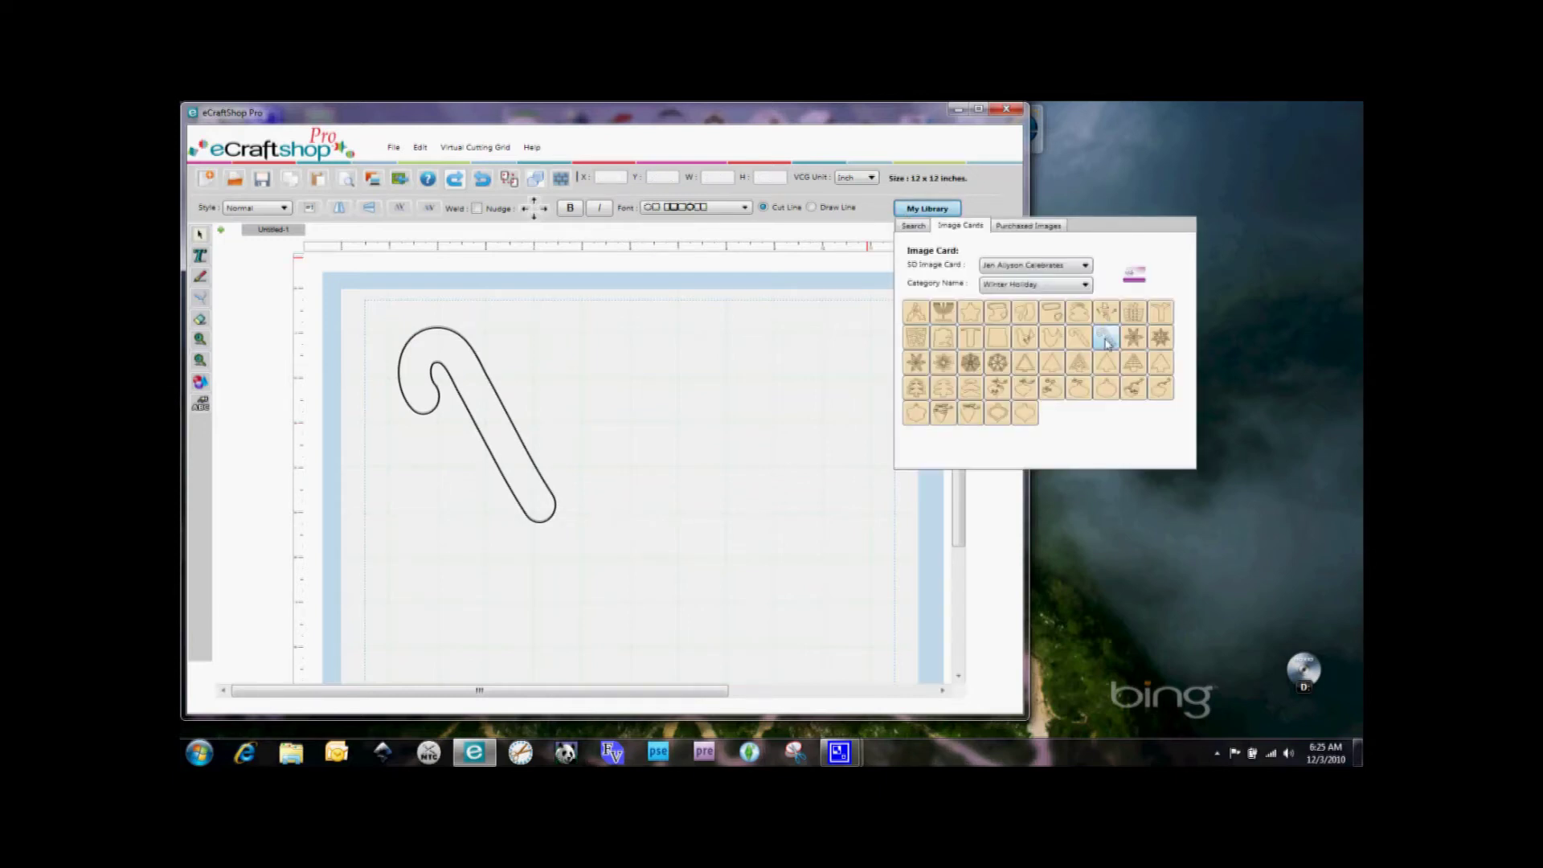
pyautogui.click(1106, 339)
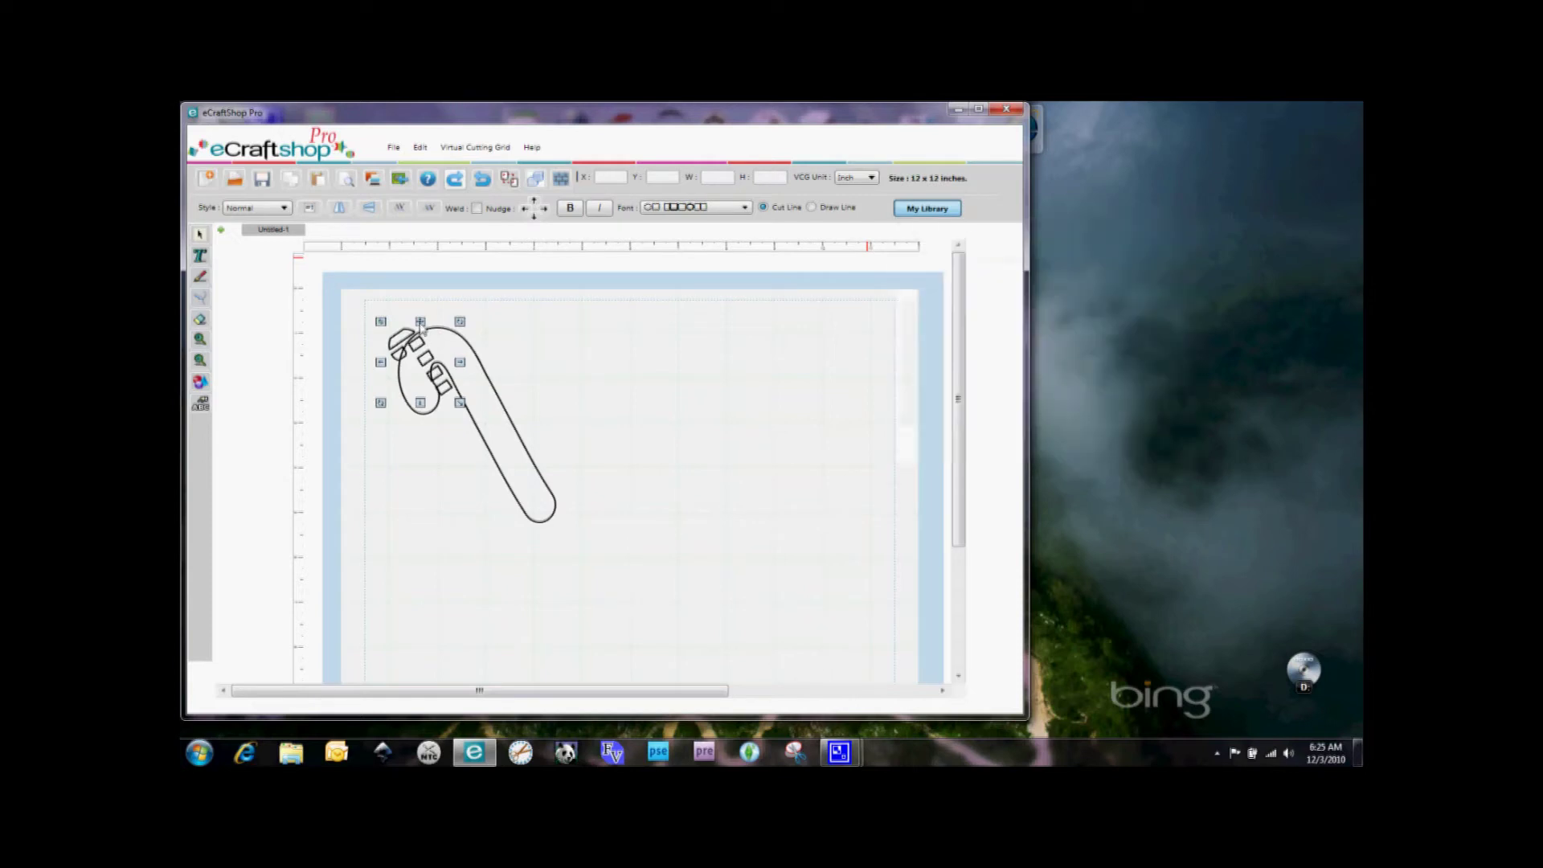
pyautogui.moveTo(422, 330); pyautogui.dragTo(667, 378)
pyautogui.keyDown('shift'); pyautogui.click(441, 362); pyautogui.keyUp('shift')
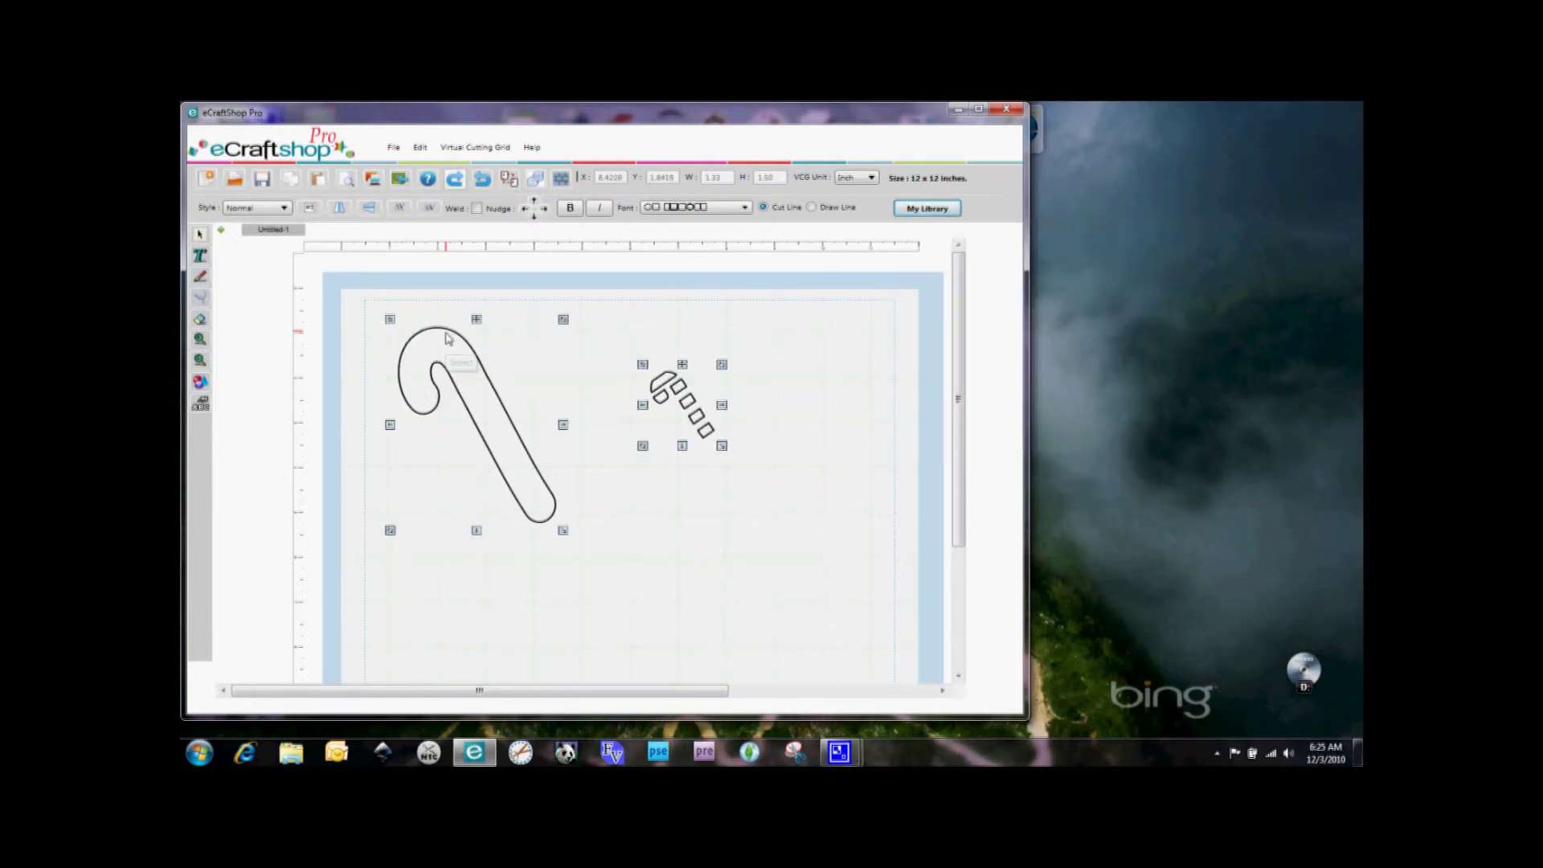
pyautogui.click(448, 338)
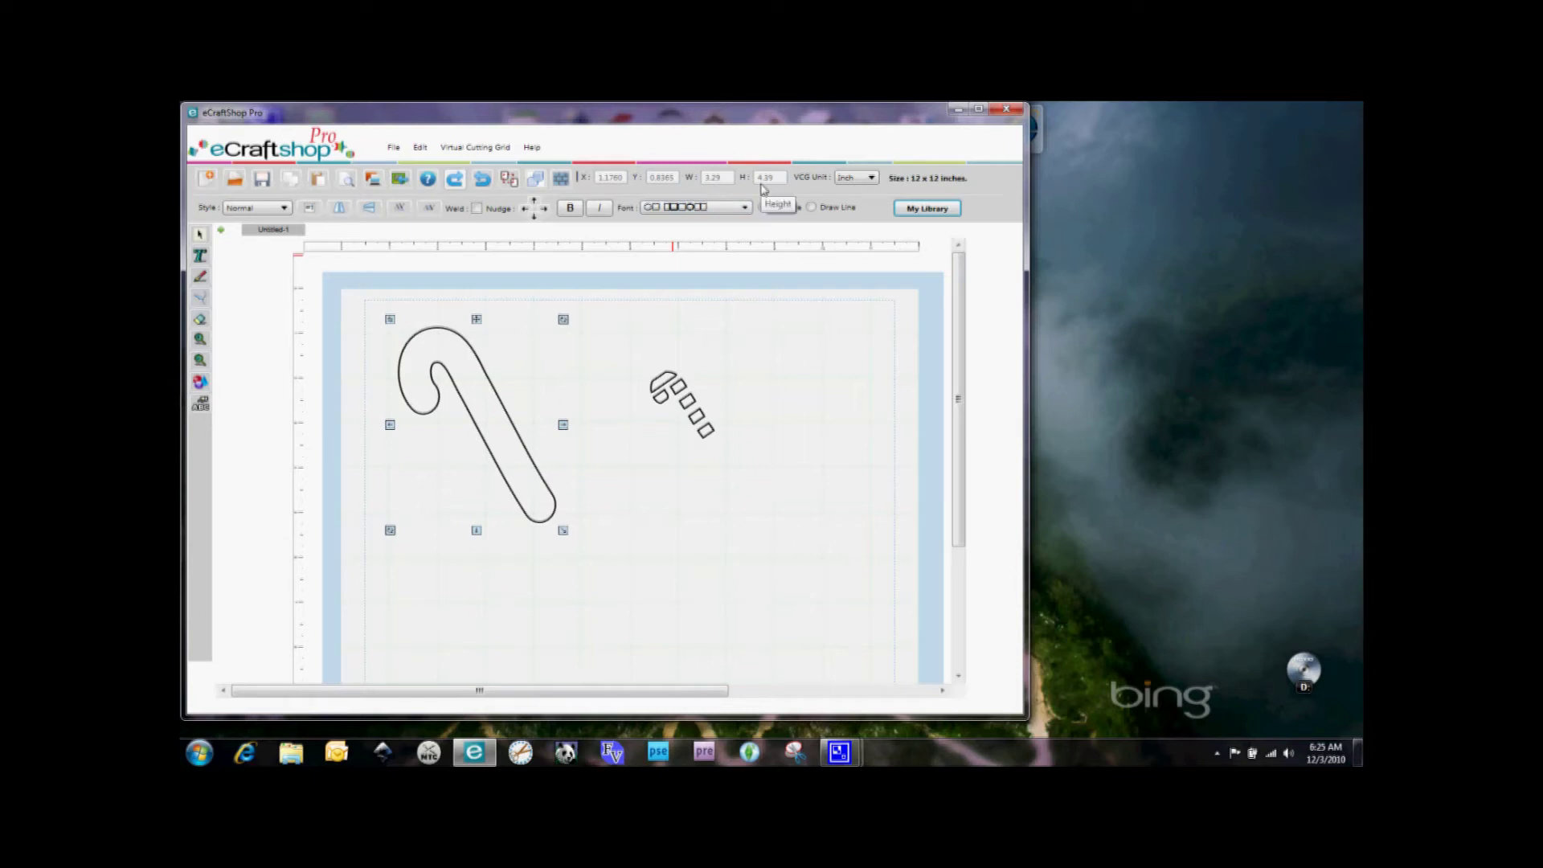
pyautogui.click(665, 379)
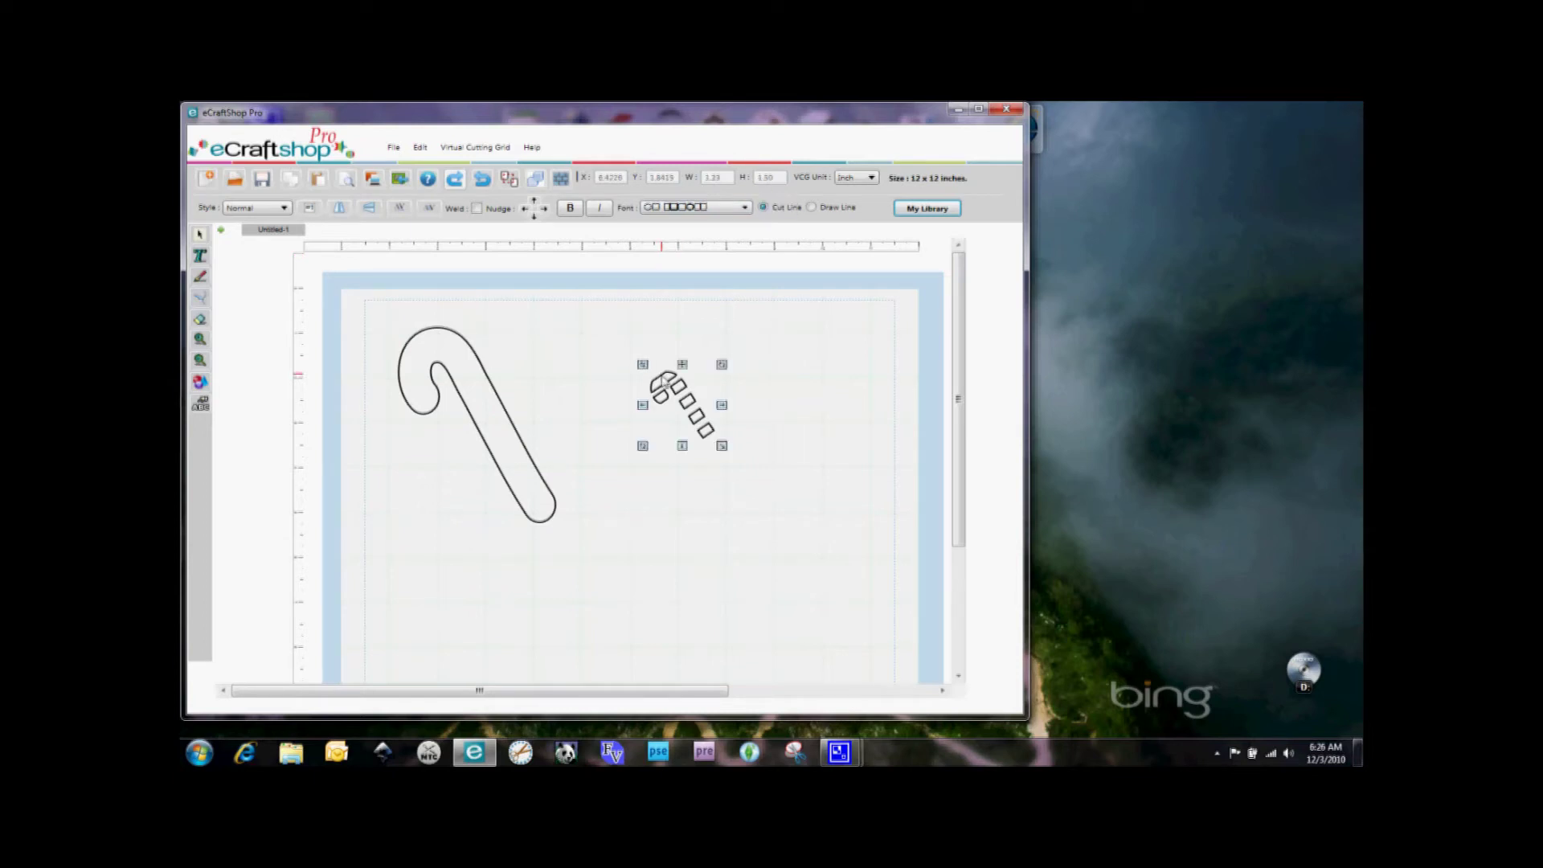
# Stretch the stripes piece wider and taller to match the cane outline
pyautogui.moveTo(722, 409); pyautogui.dragTo(817, 417)
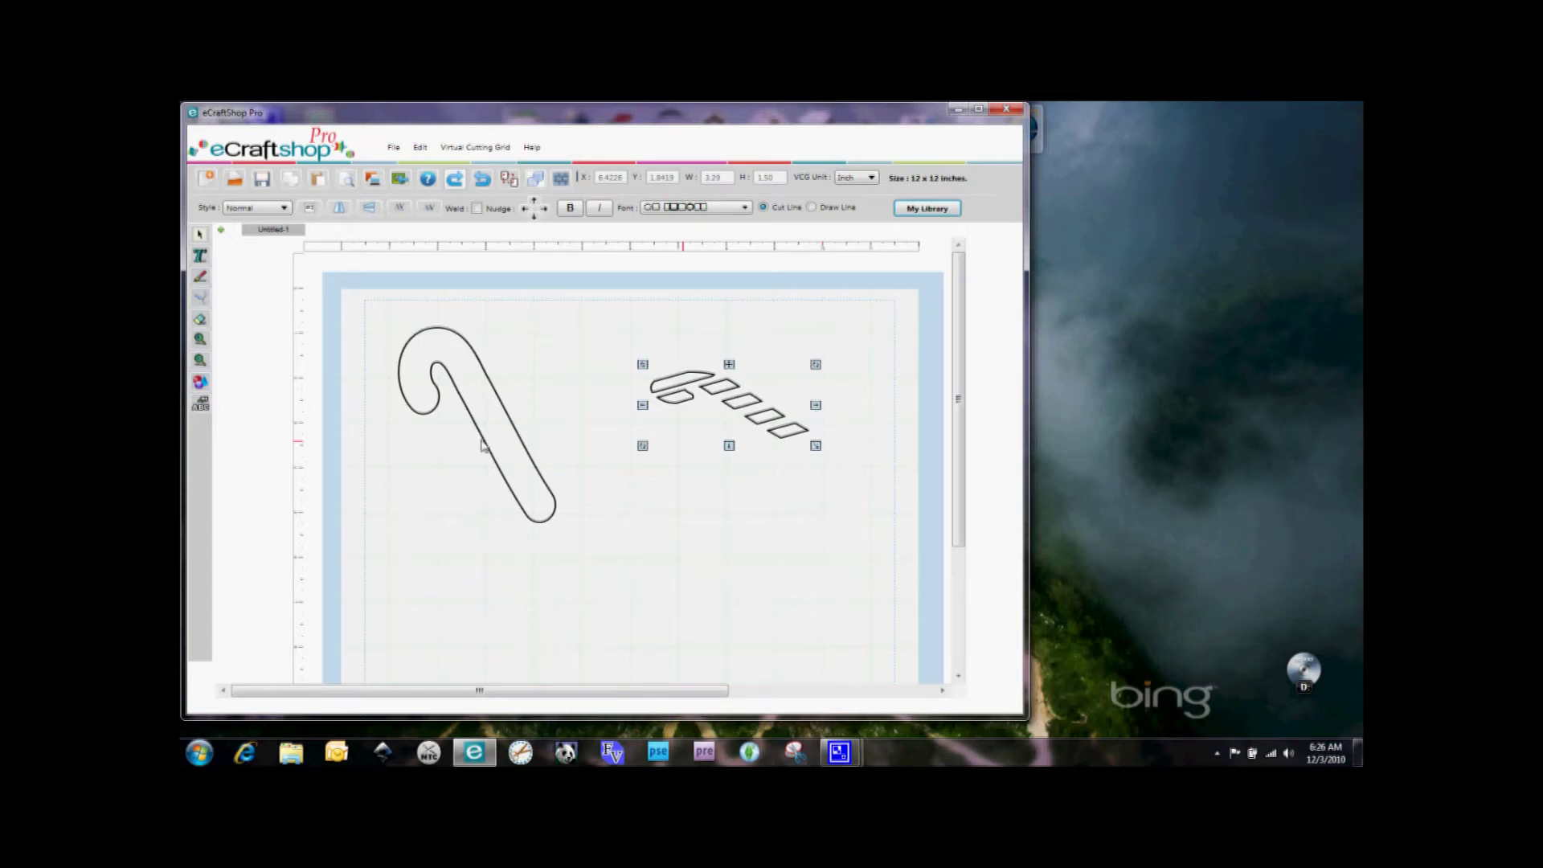
pyautogui.click(480, 407)
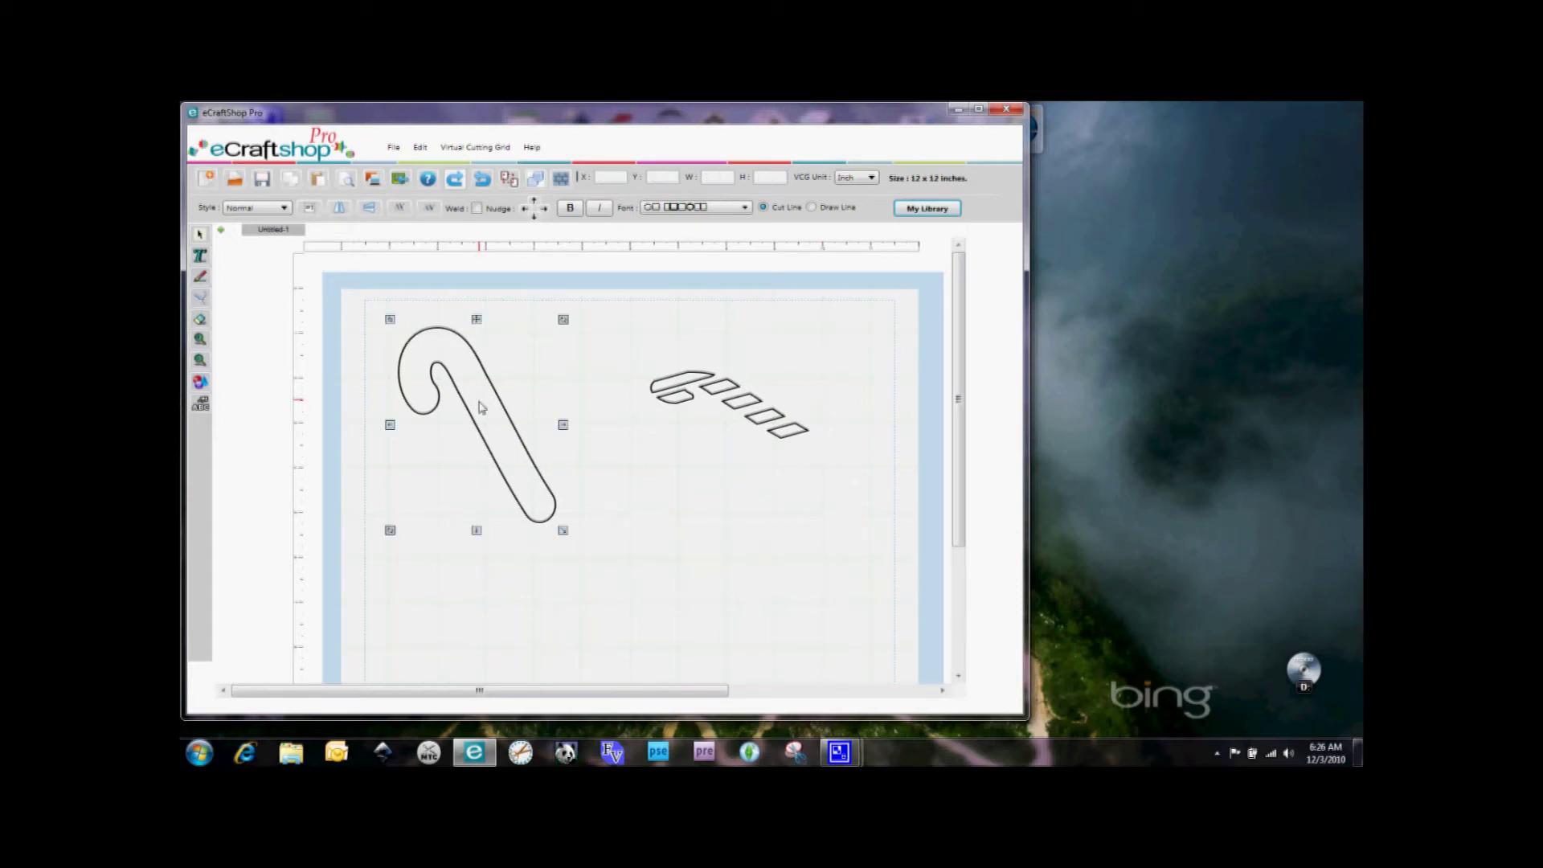
pyautogui.click(713, 381)
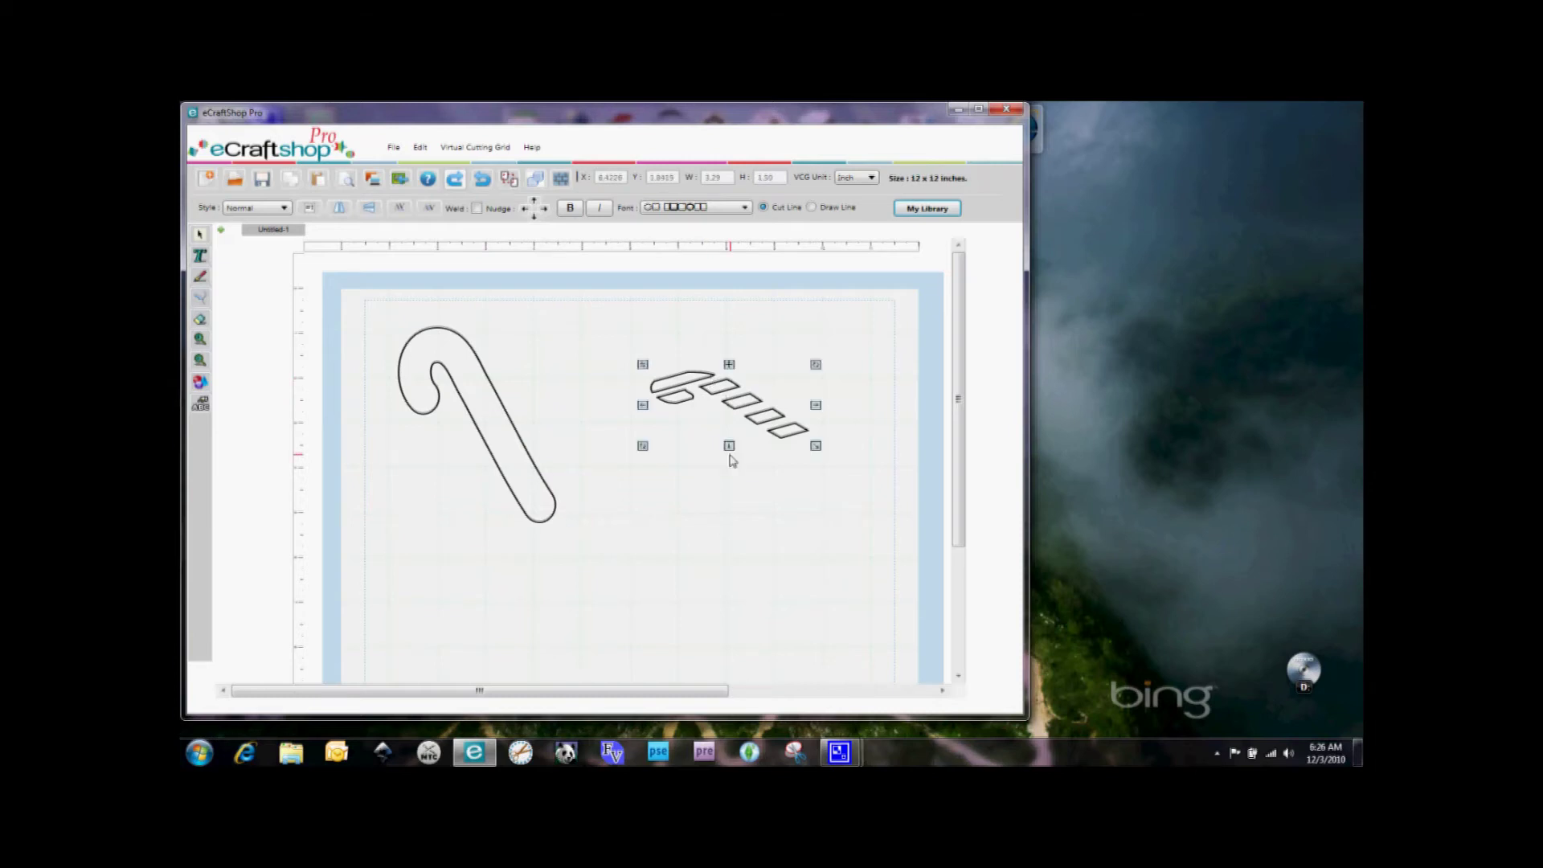
pyautogui.moveTo(731, 456); pyautogui.dragTo(732, 583)
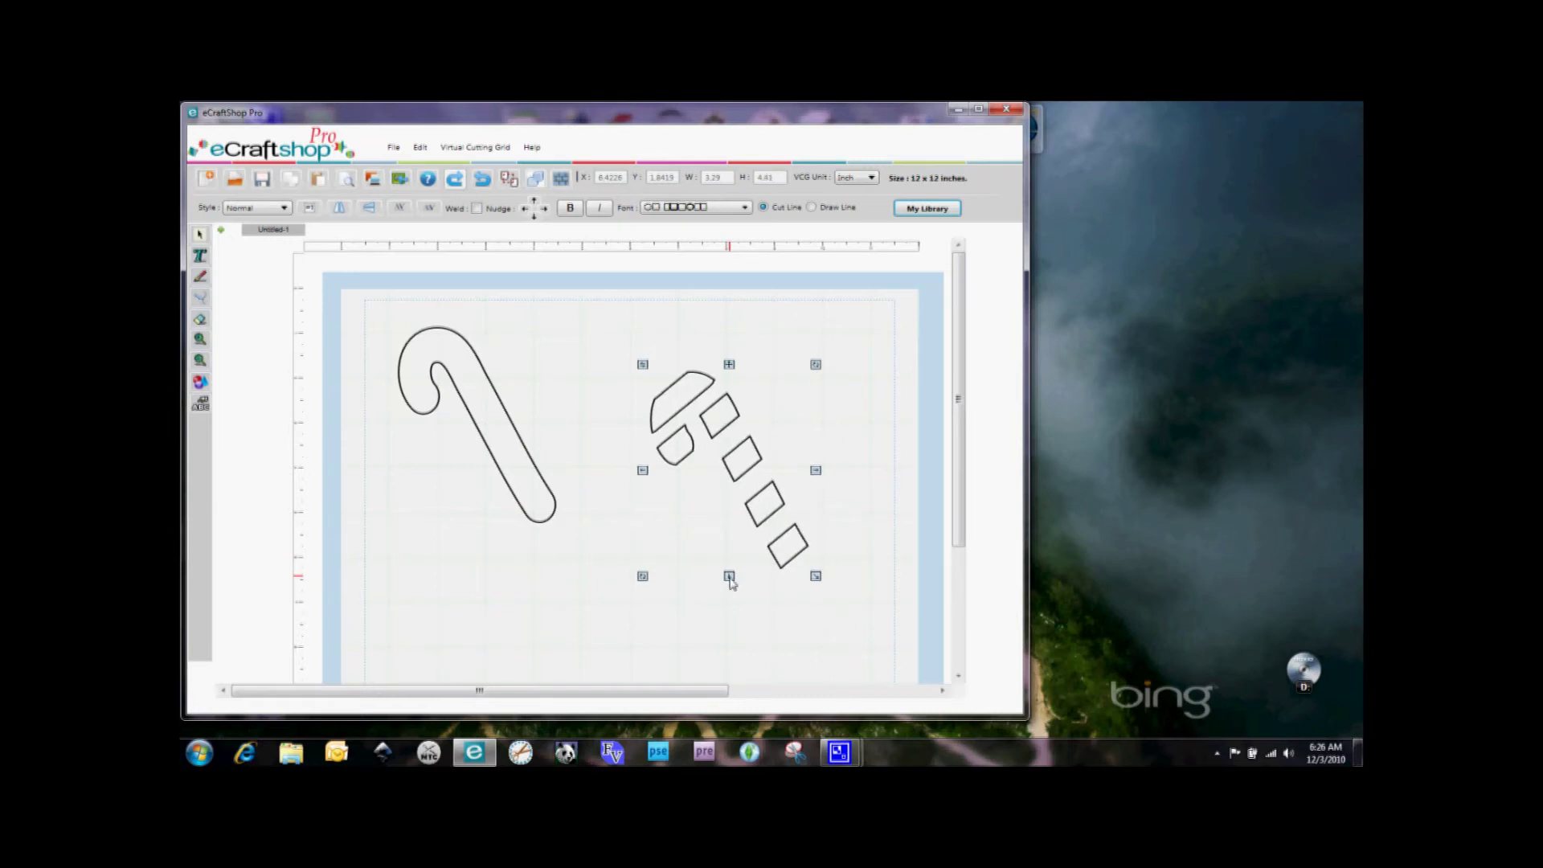
pyautogui.moveTo(730, 582); pyautogui.dragTo(731, 580)
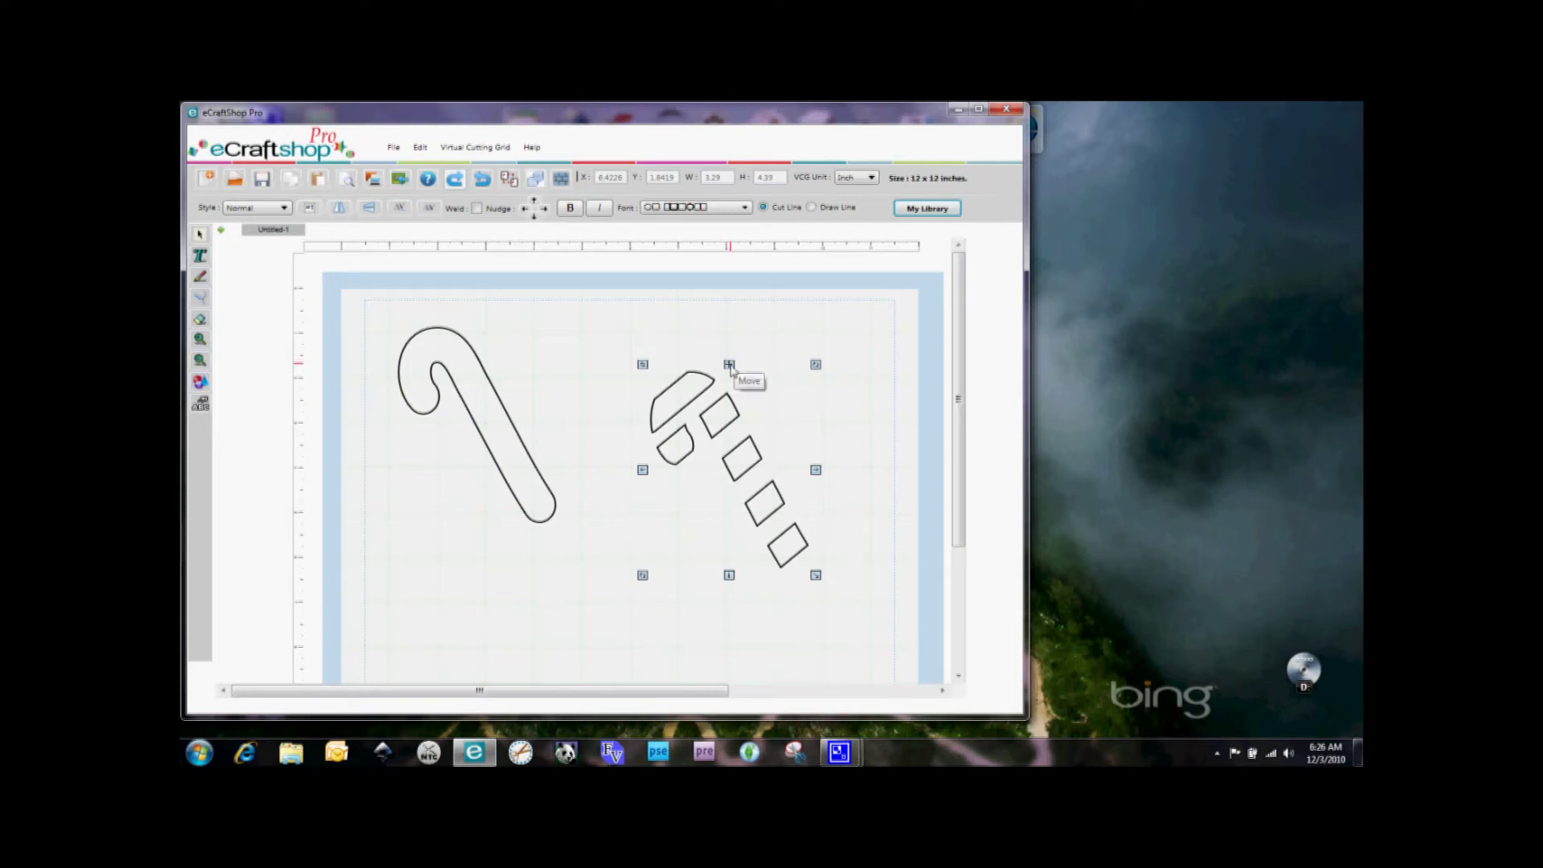
# Align the stripes on the cane, narrow them to 3.23 in, then pull them right
pyautogui.moveTo(731, 367); pyautogui.dragTo(476, 322)
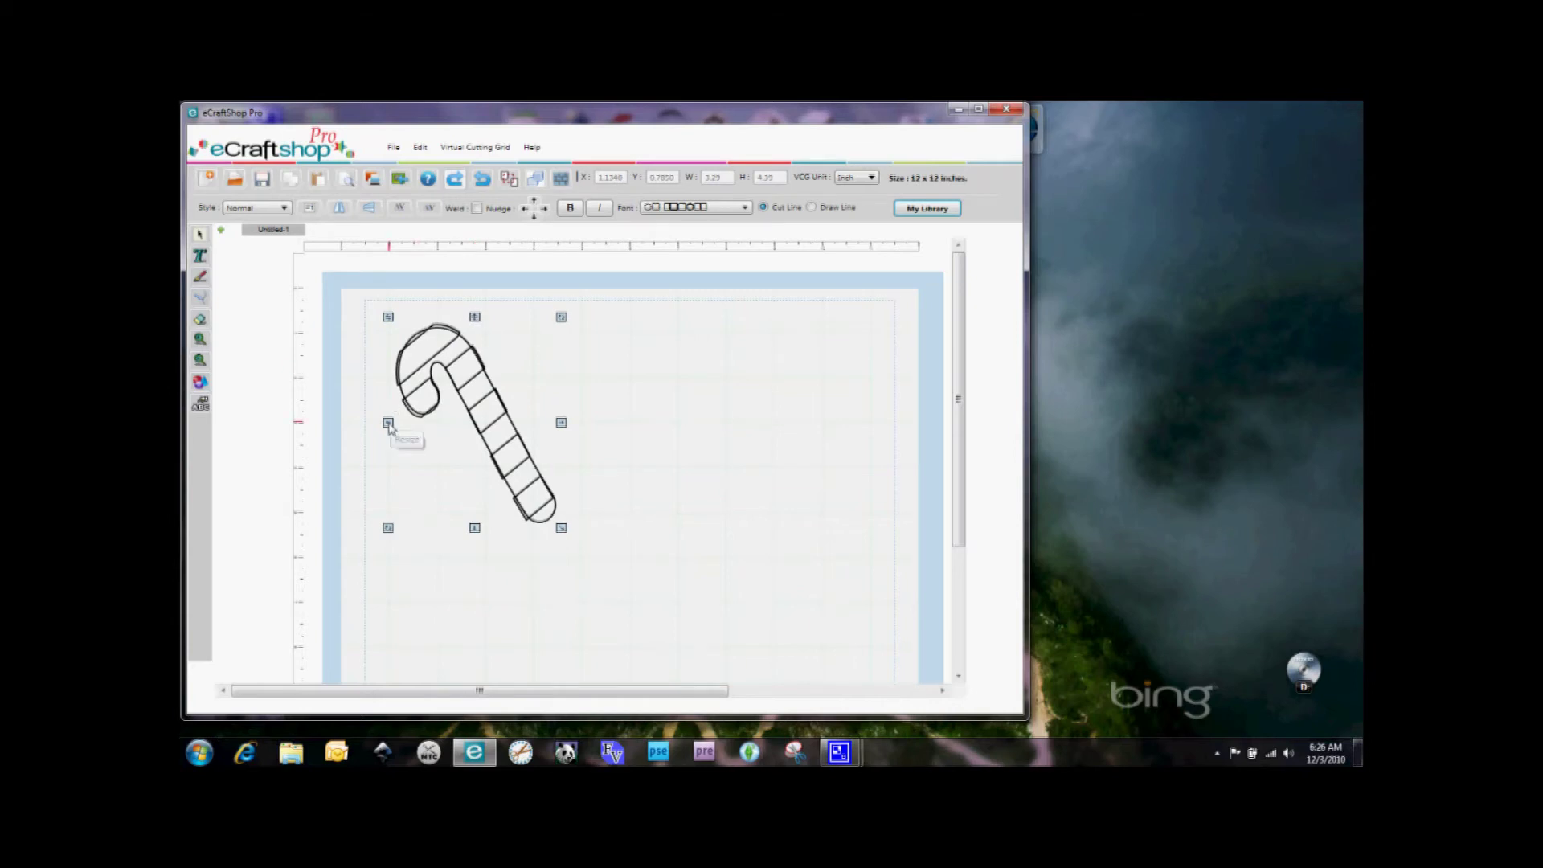
pyautogui.moveTo(389, 427); pyautogui.dragTo(392, 427)
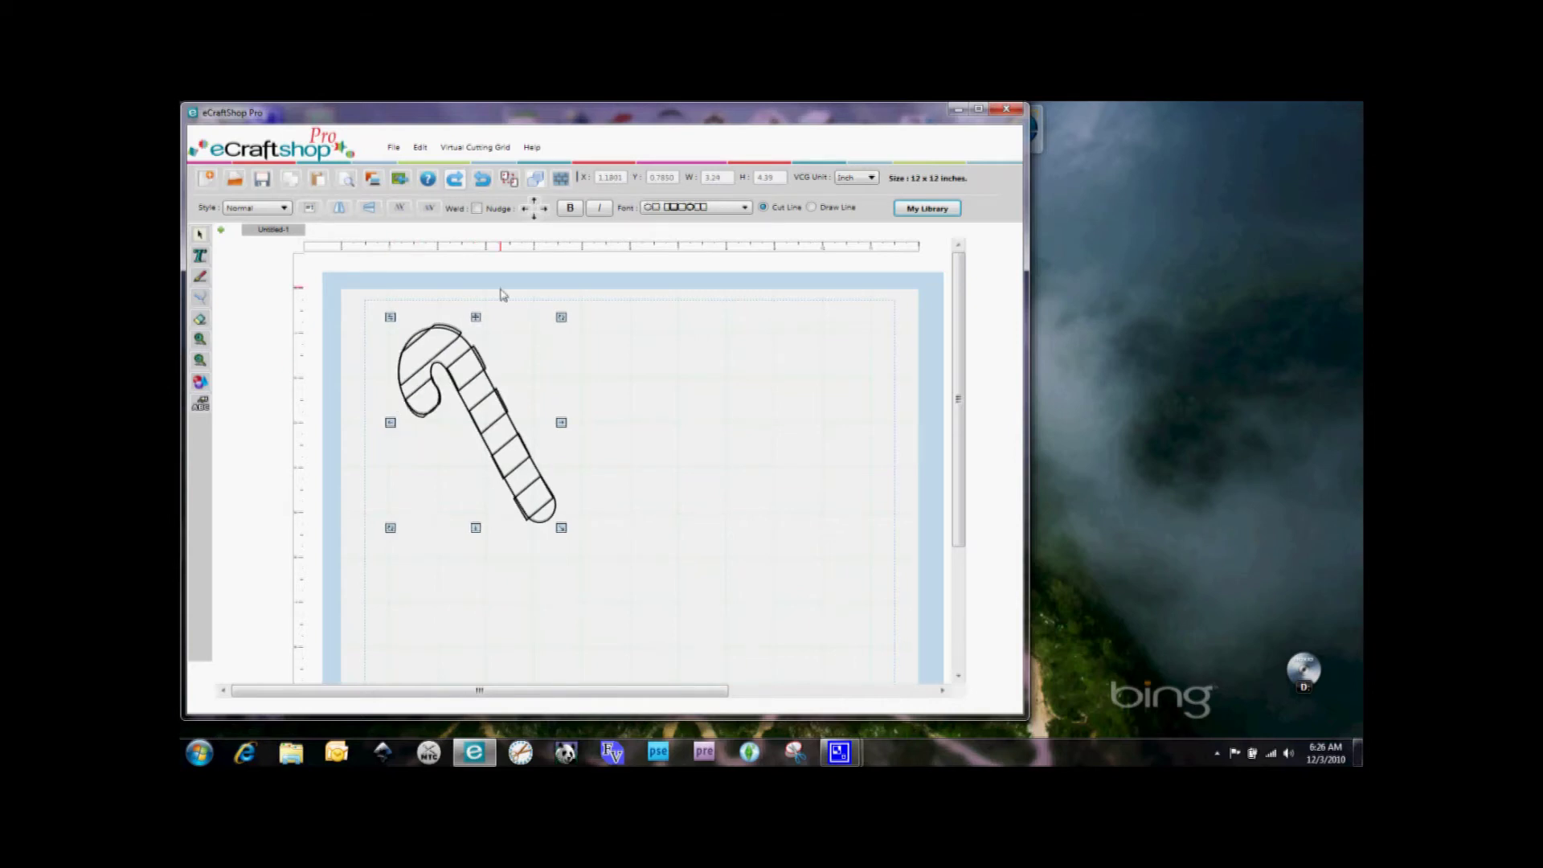
pyautogui.moveTo(475, 318); pyautogui.dragTo(477, 323)
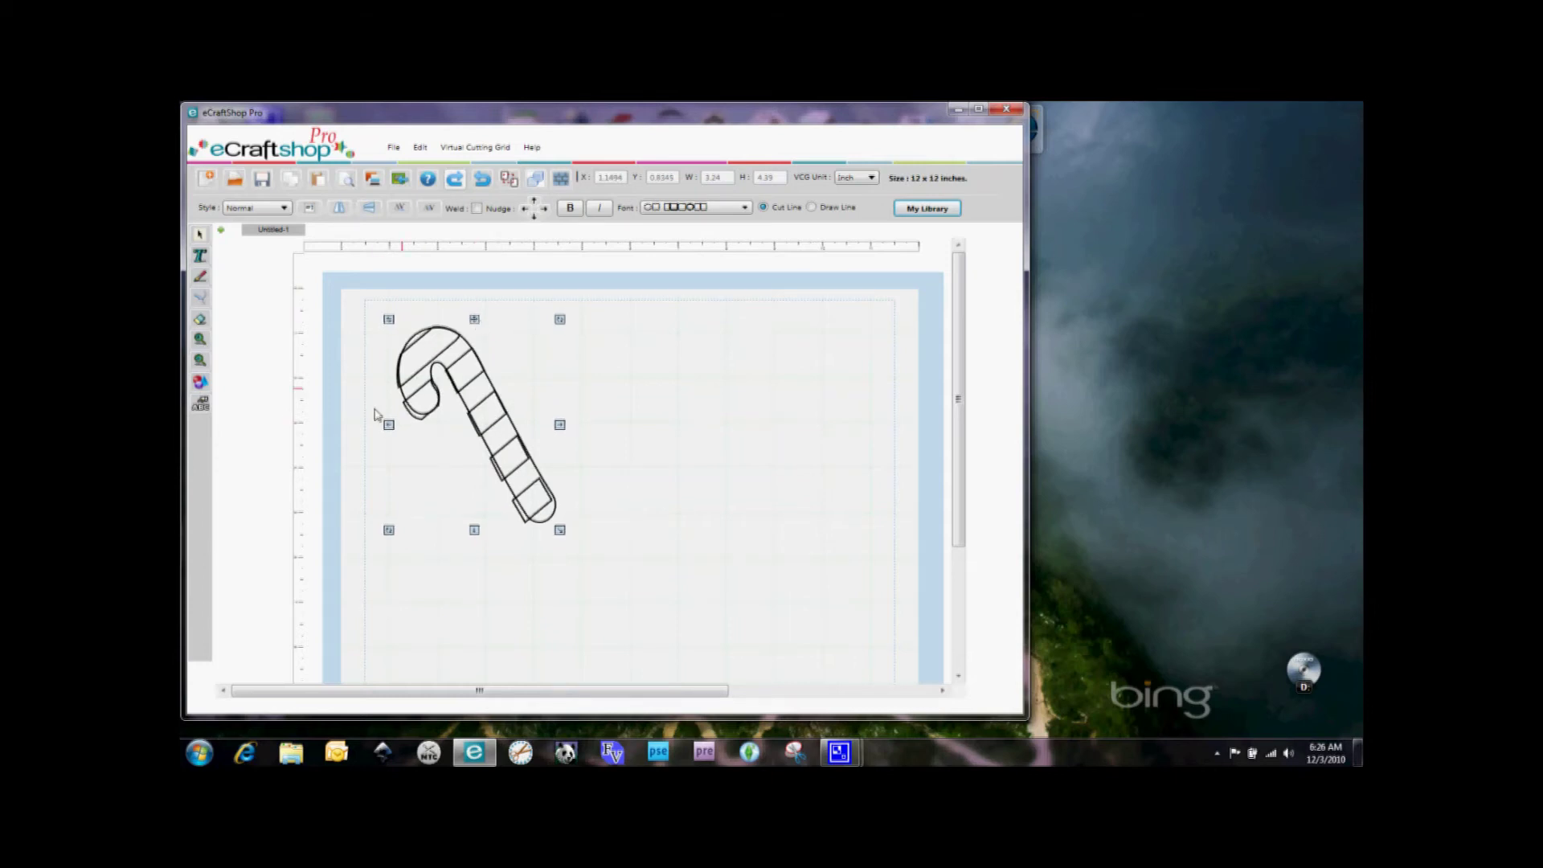
pyautogui.moveTo(389, 424); pyautogui.dragTo(389, 432)
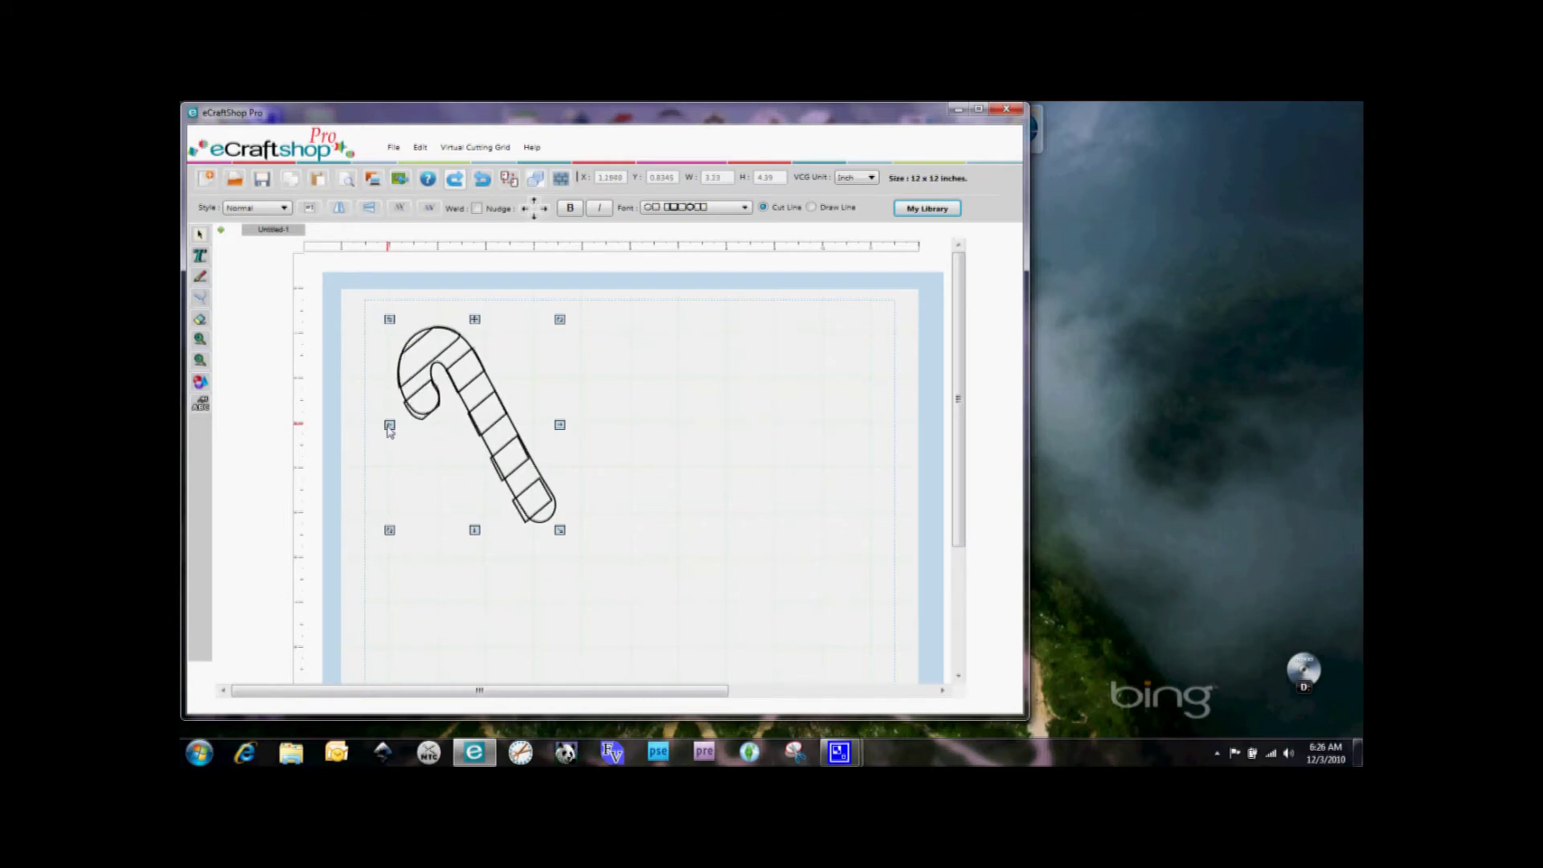
pyautogui.moveTo(475, 327); pyautogui.dragTo(476, 327)
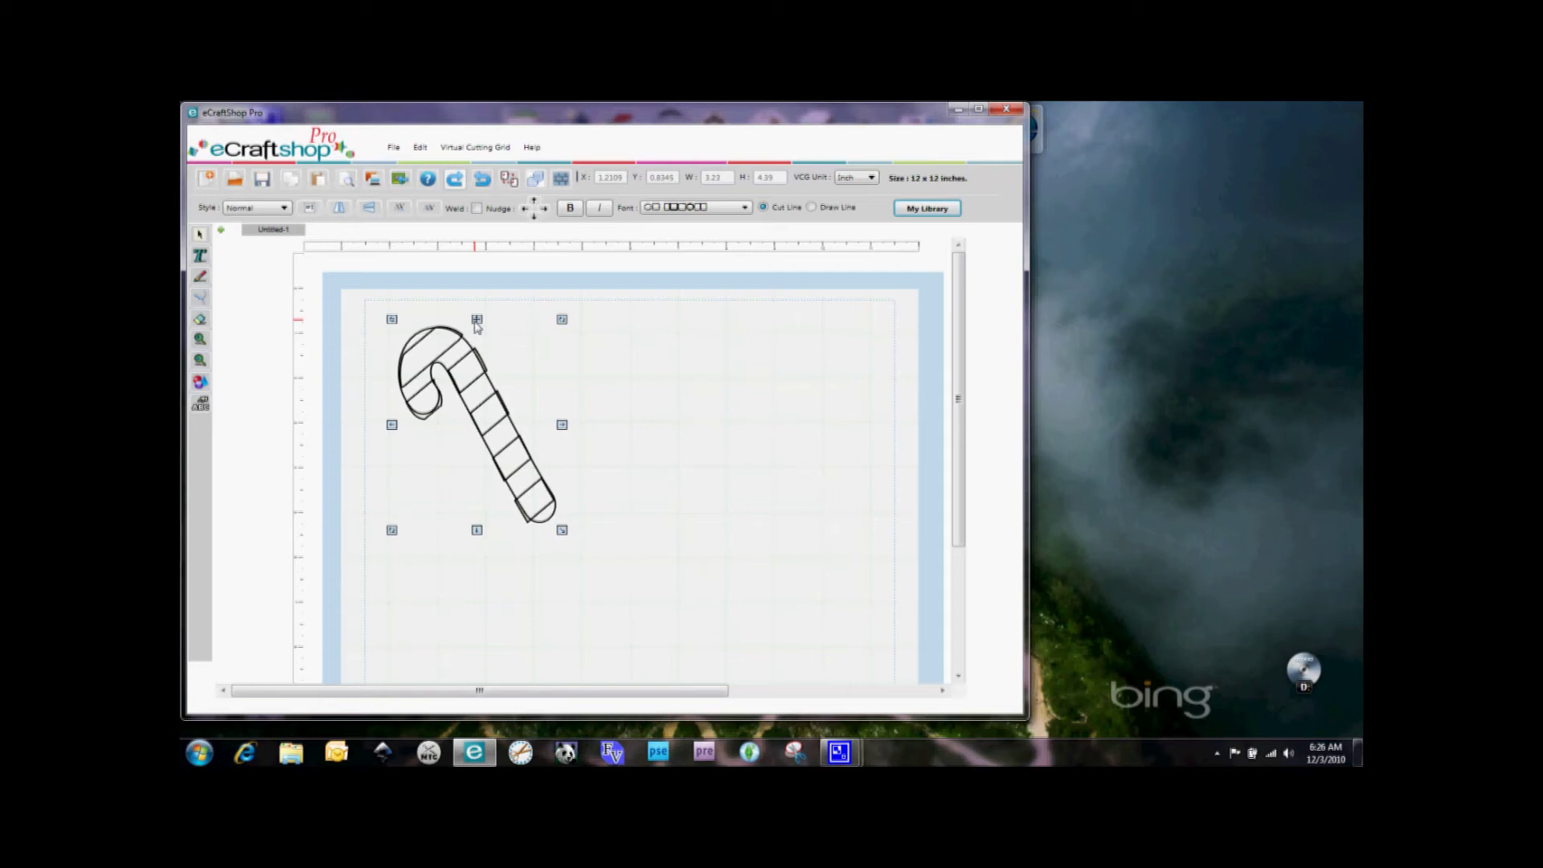
pyautogui.moveTo(476, 325); pyautogui.dragTo(770, 325)
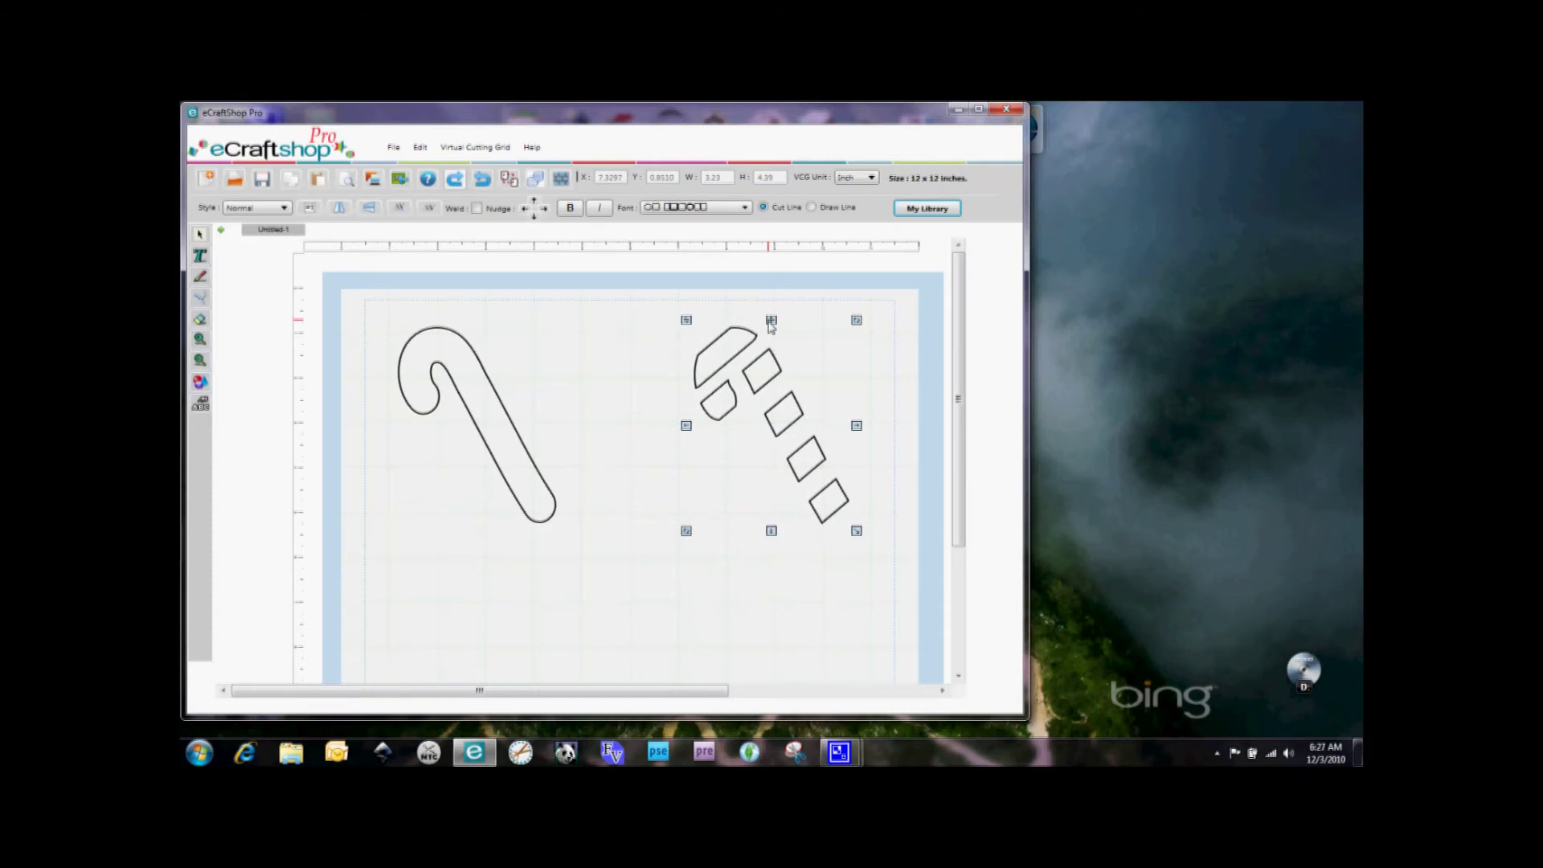
# Nudge the plain candy cane outline slightly right and down, then deselect it
pyautogui.click(431, 336)
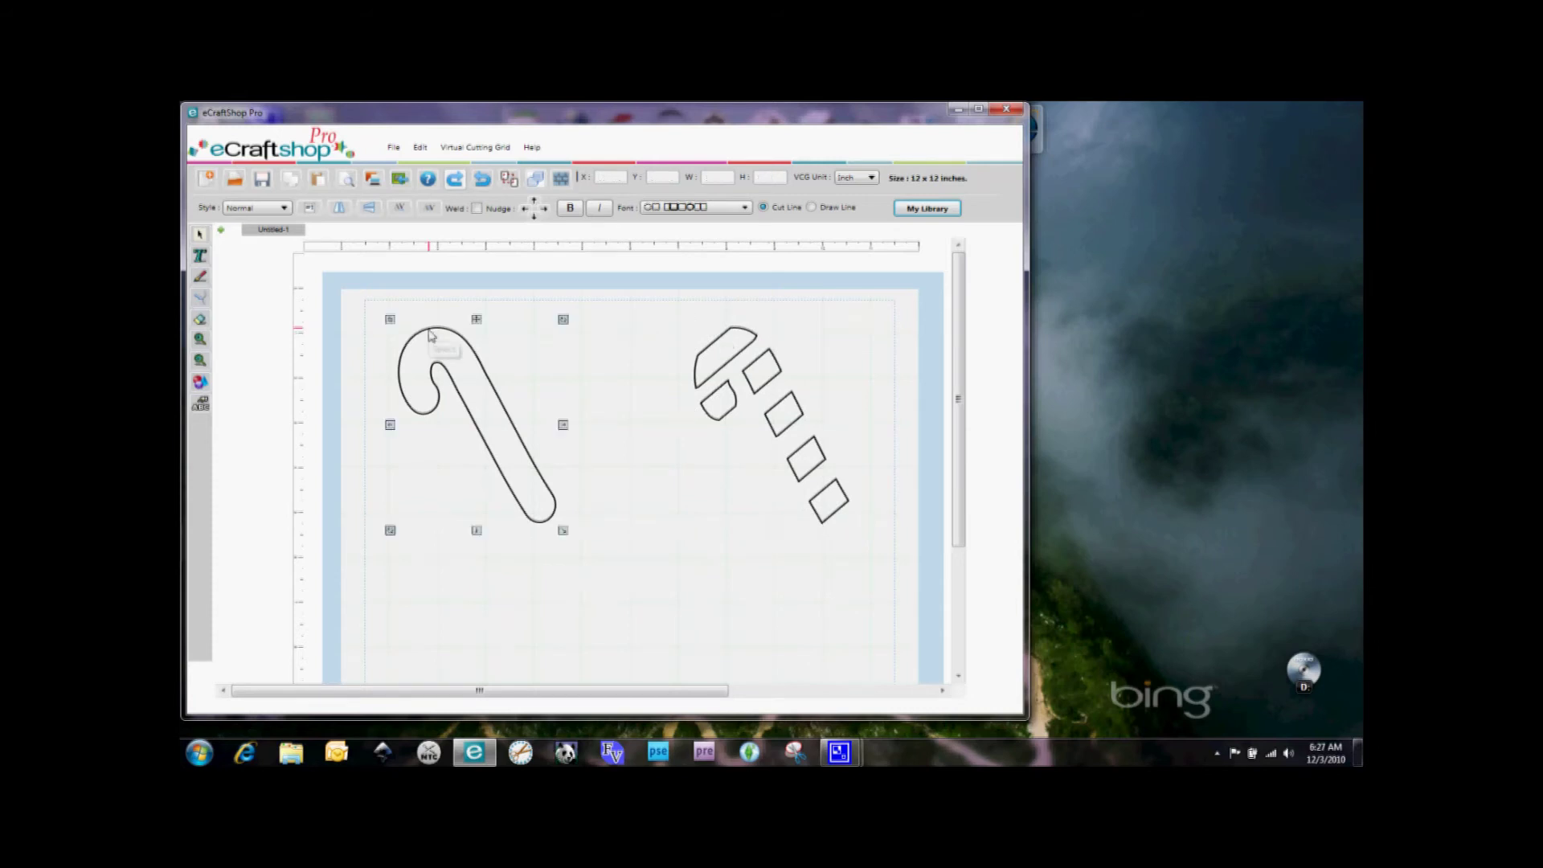
pyautogui.moveTo(479, 324); pyautogui.dragTo(525, 349)
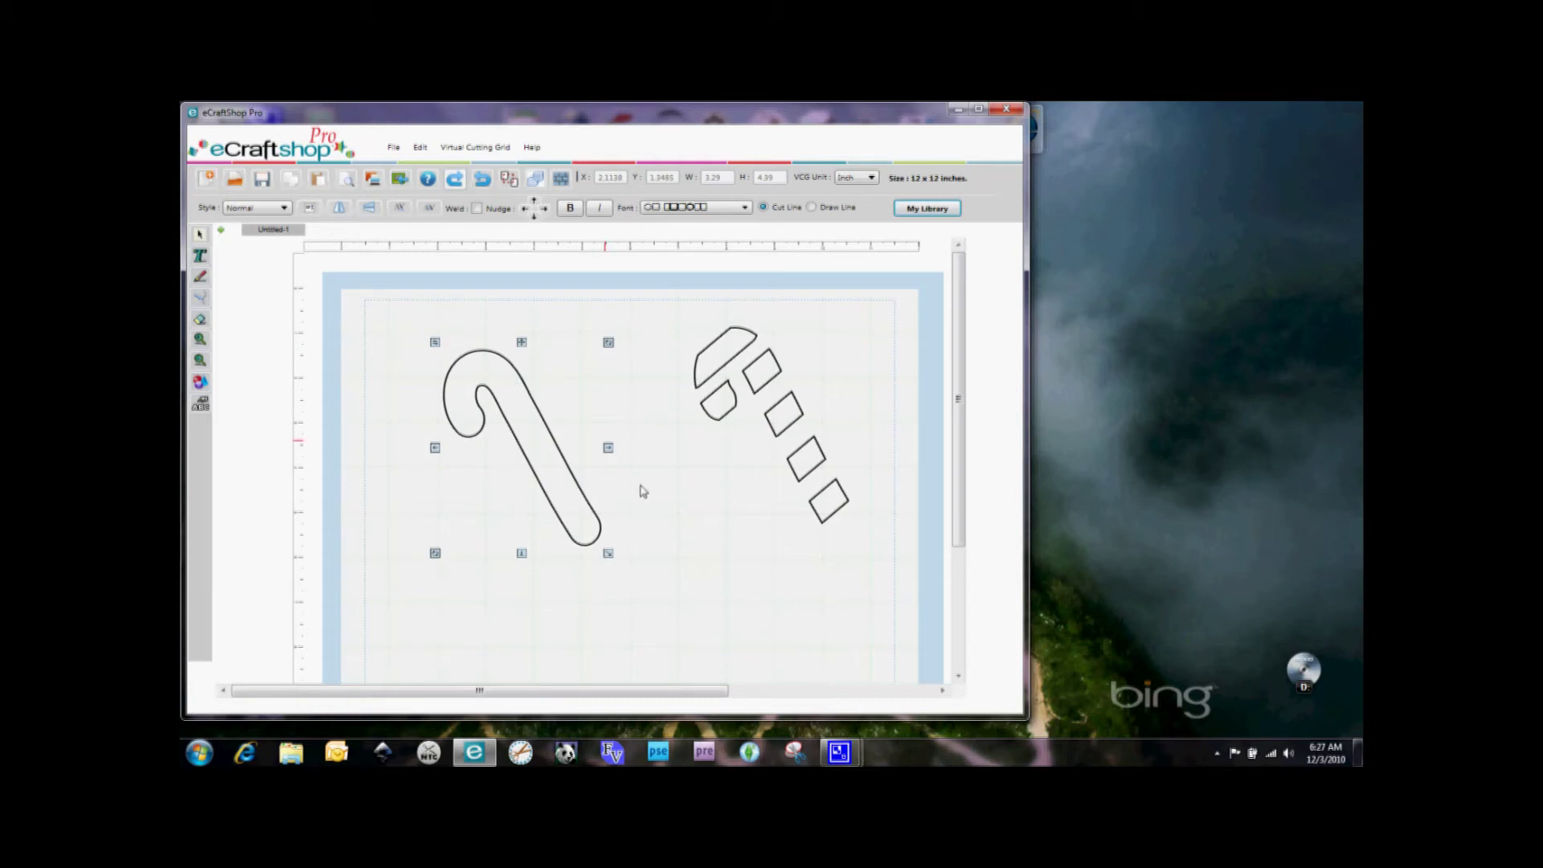
pyautogui.click(709, 532)
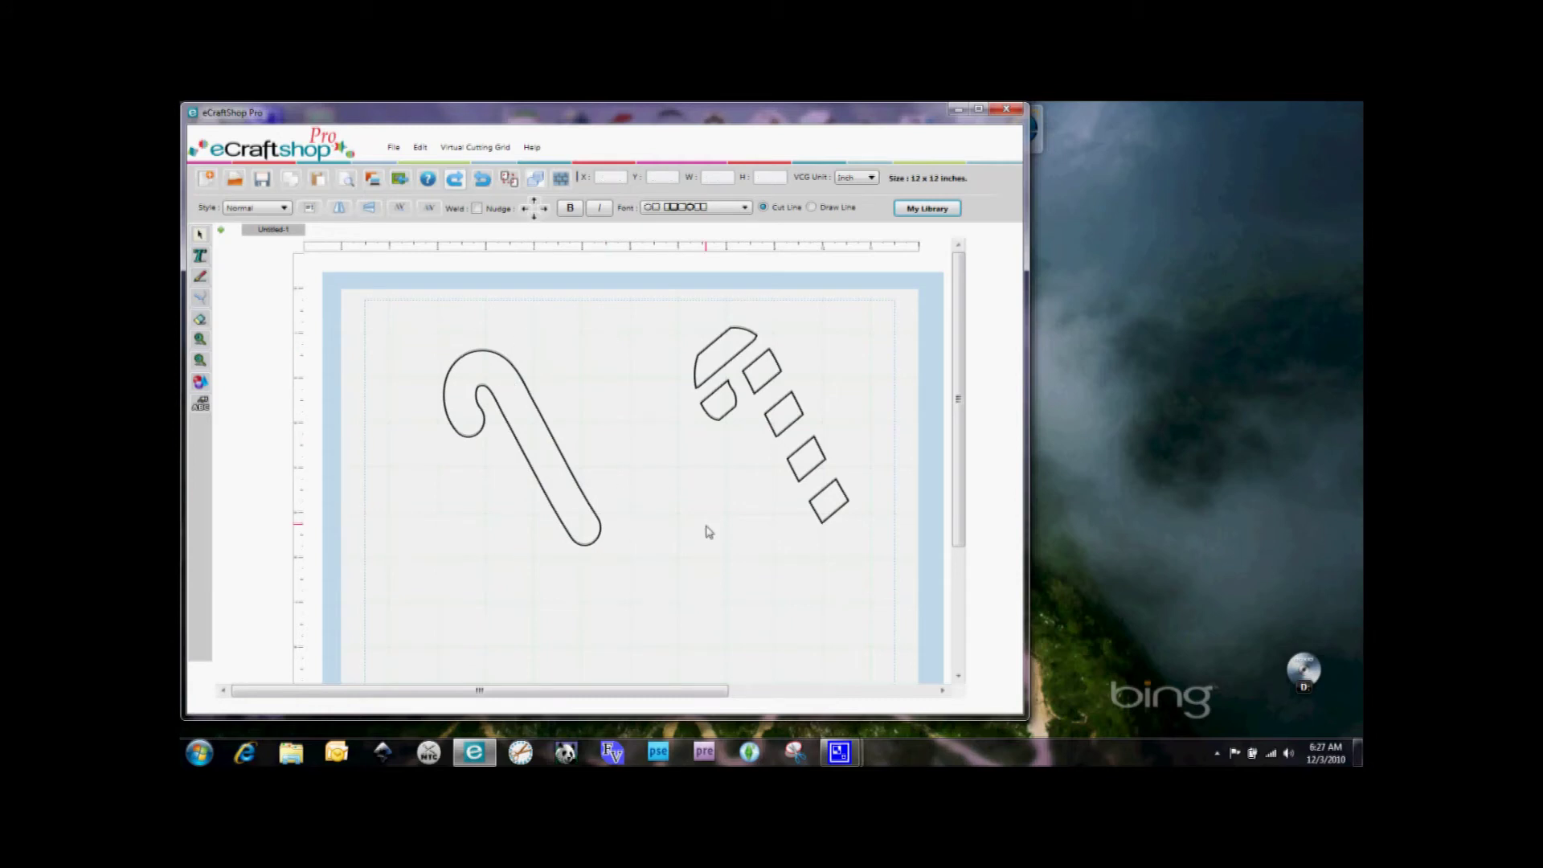
# Drag a 1.32-inch circle from Fundamentals 1 Shapes next to the cane's hook
pyautogui.click(913, 211)
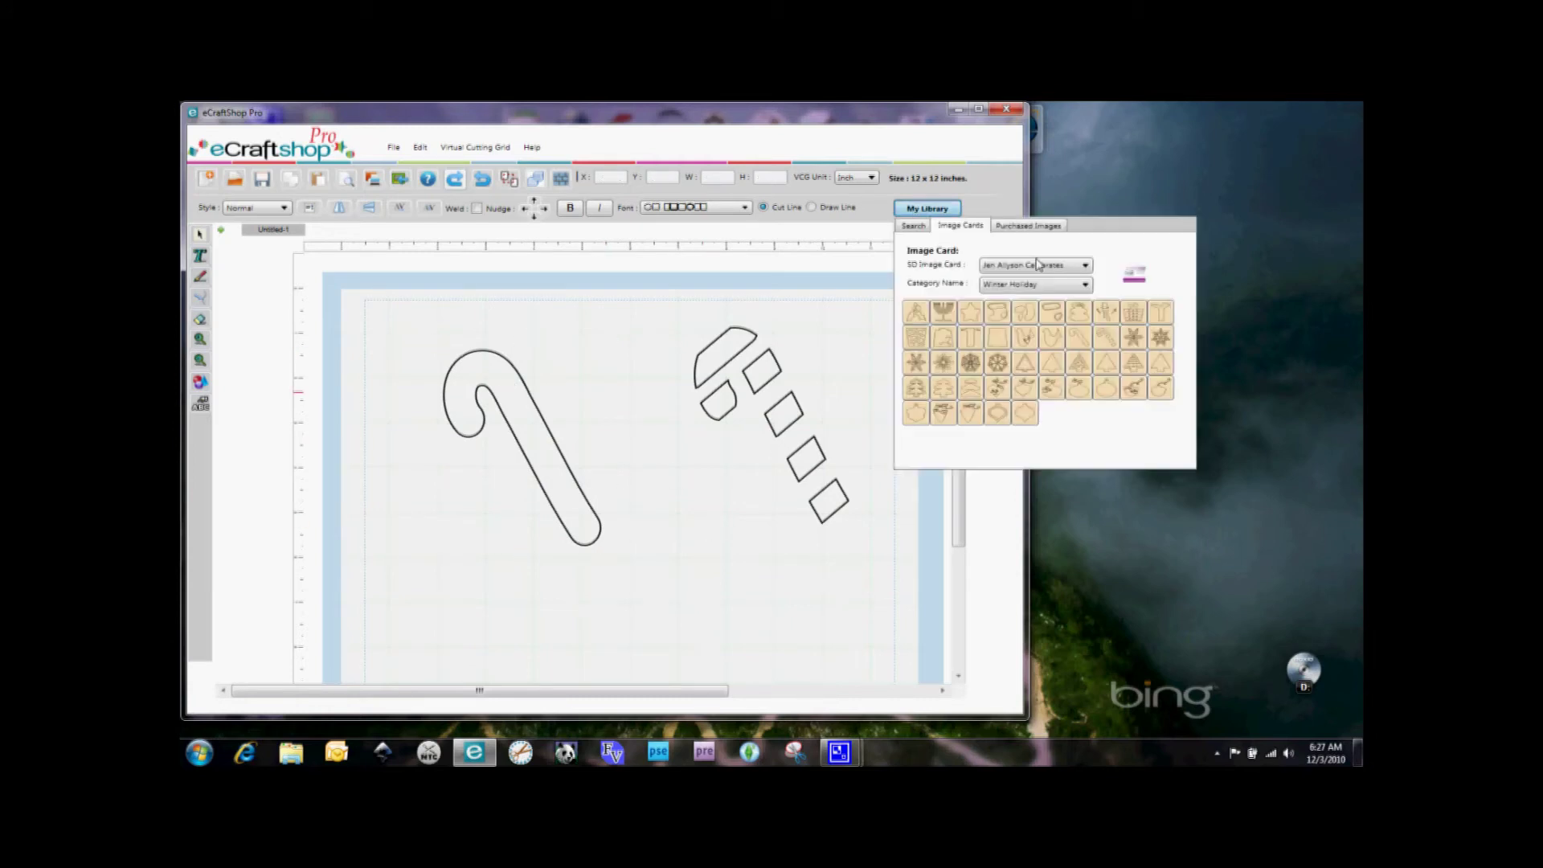
pyautogui.click(1038, 265)
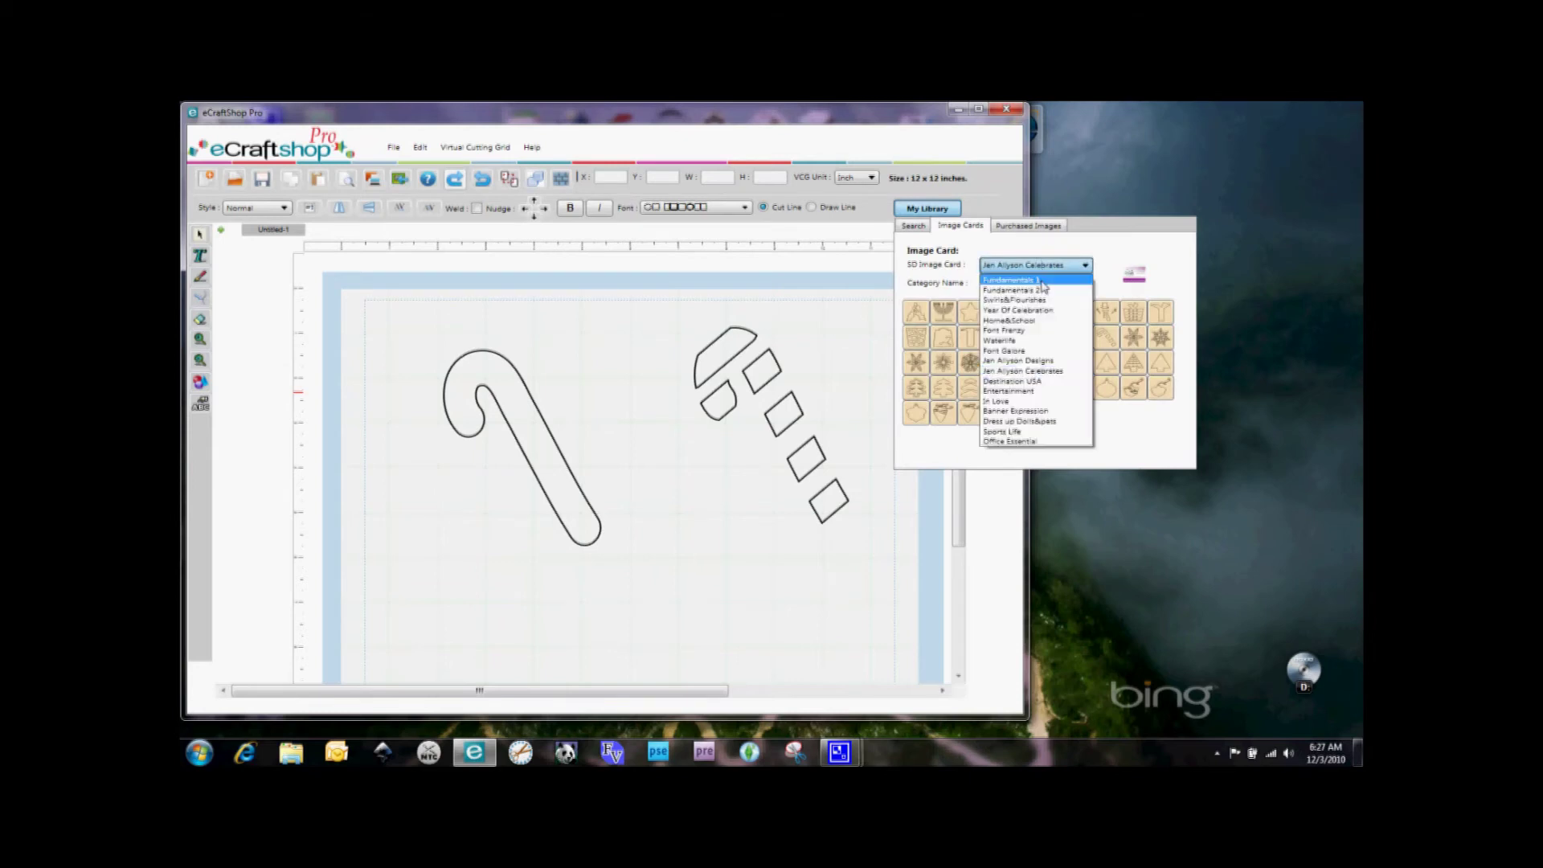
pyautogui.press('Escape')
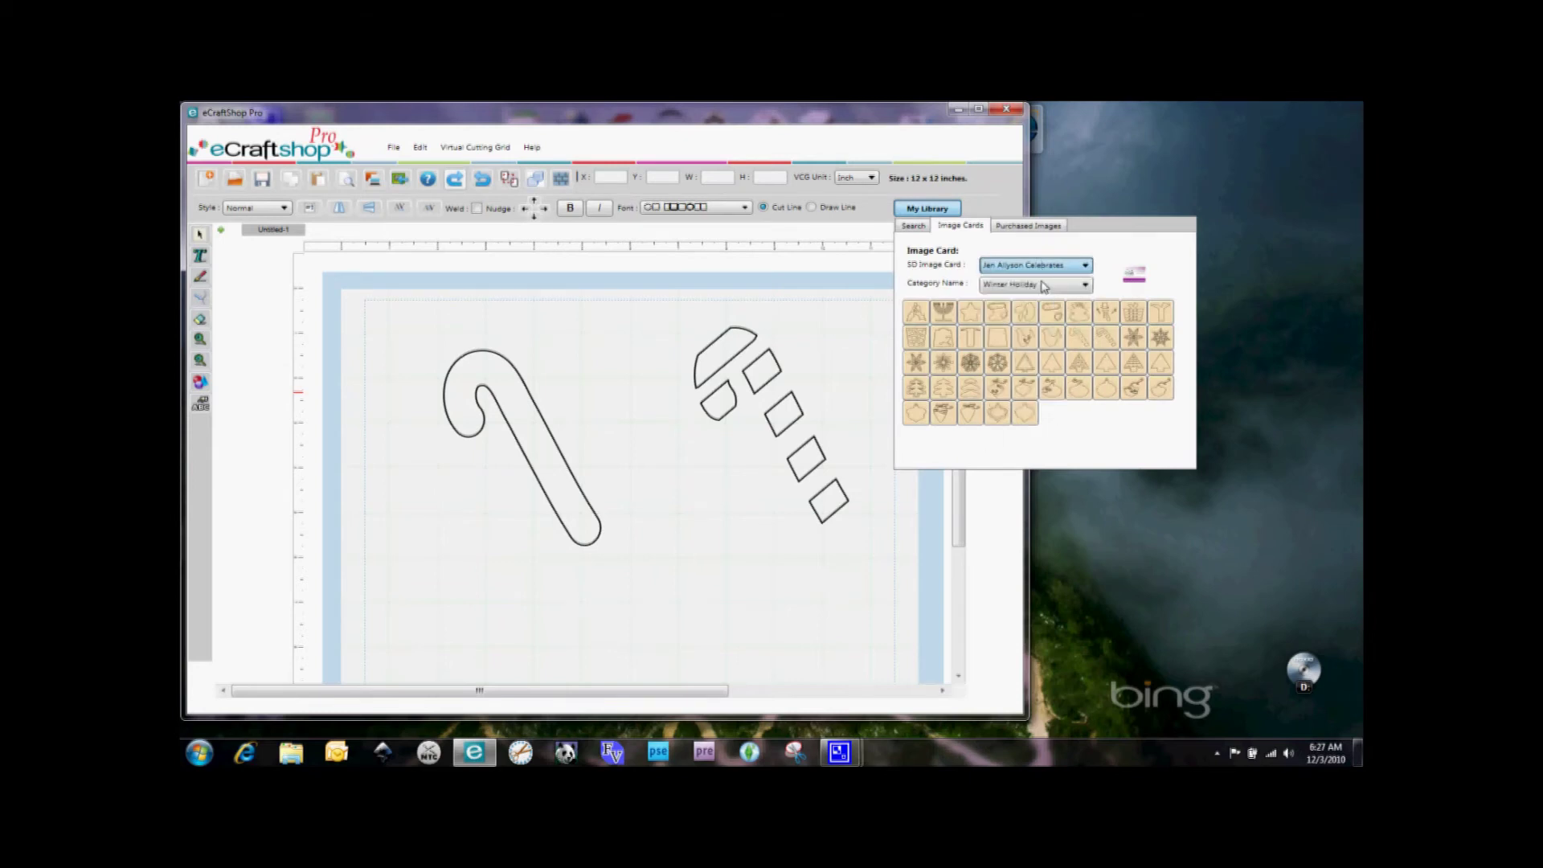
pyautogui.click(1057, 291)
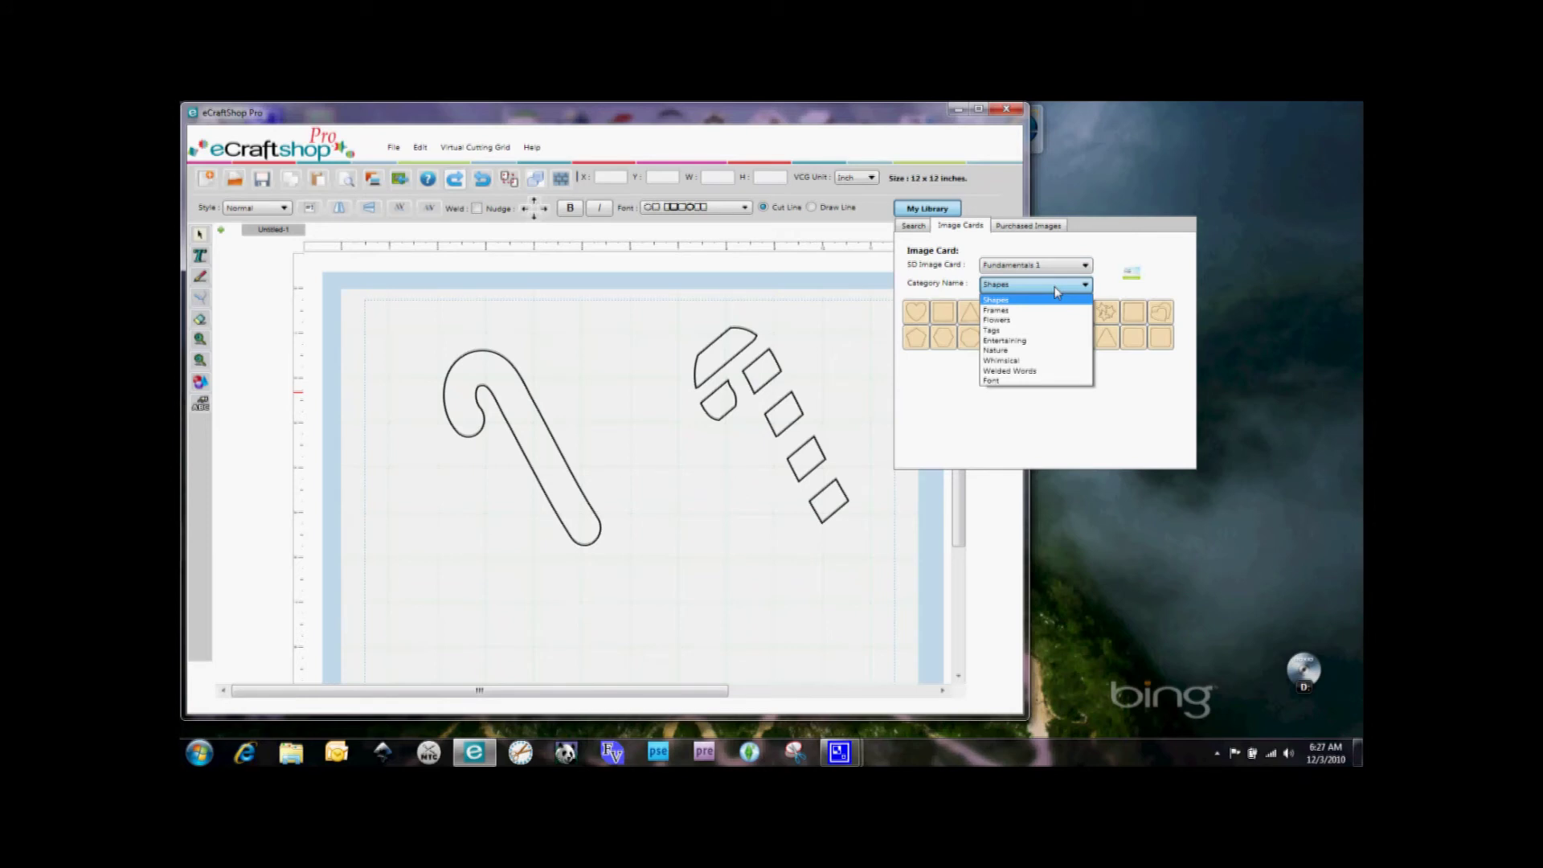
pyautogui.click(1000, 300)
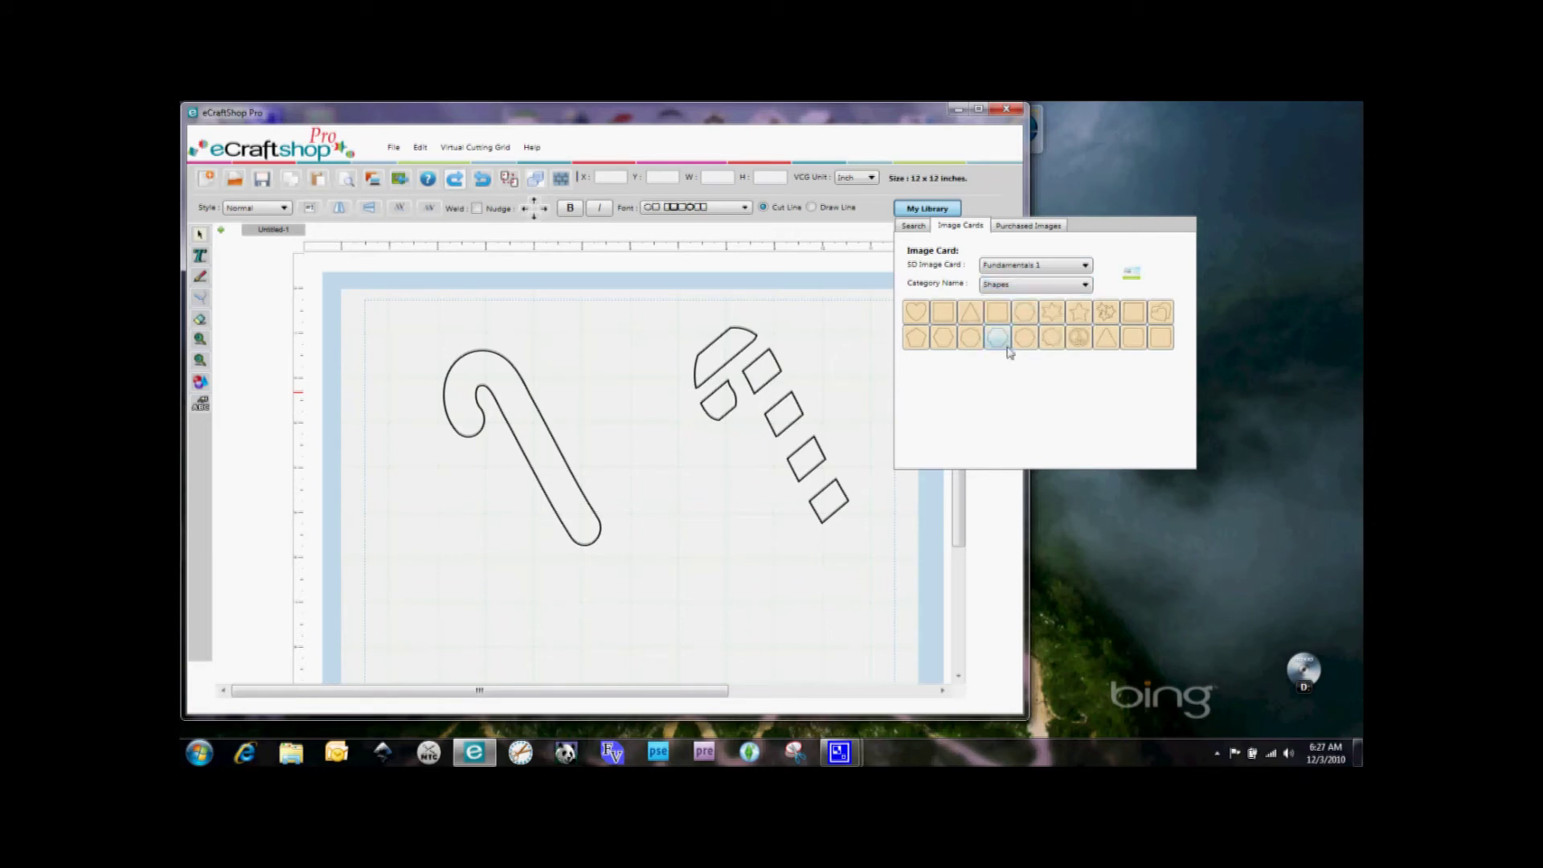
pyautogui.moveTo(1029, 320); pyautogui.dragTo(431, 315)
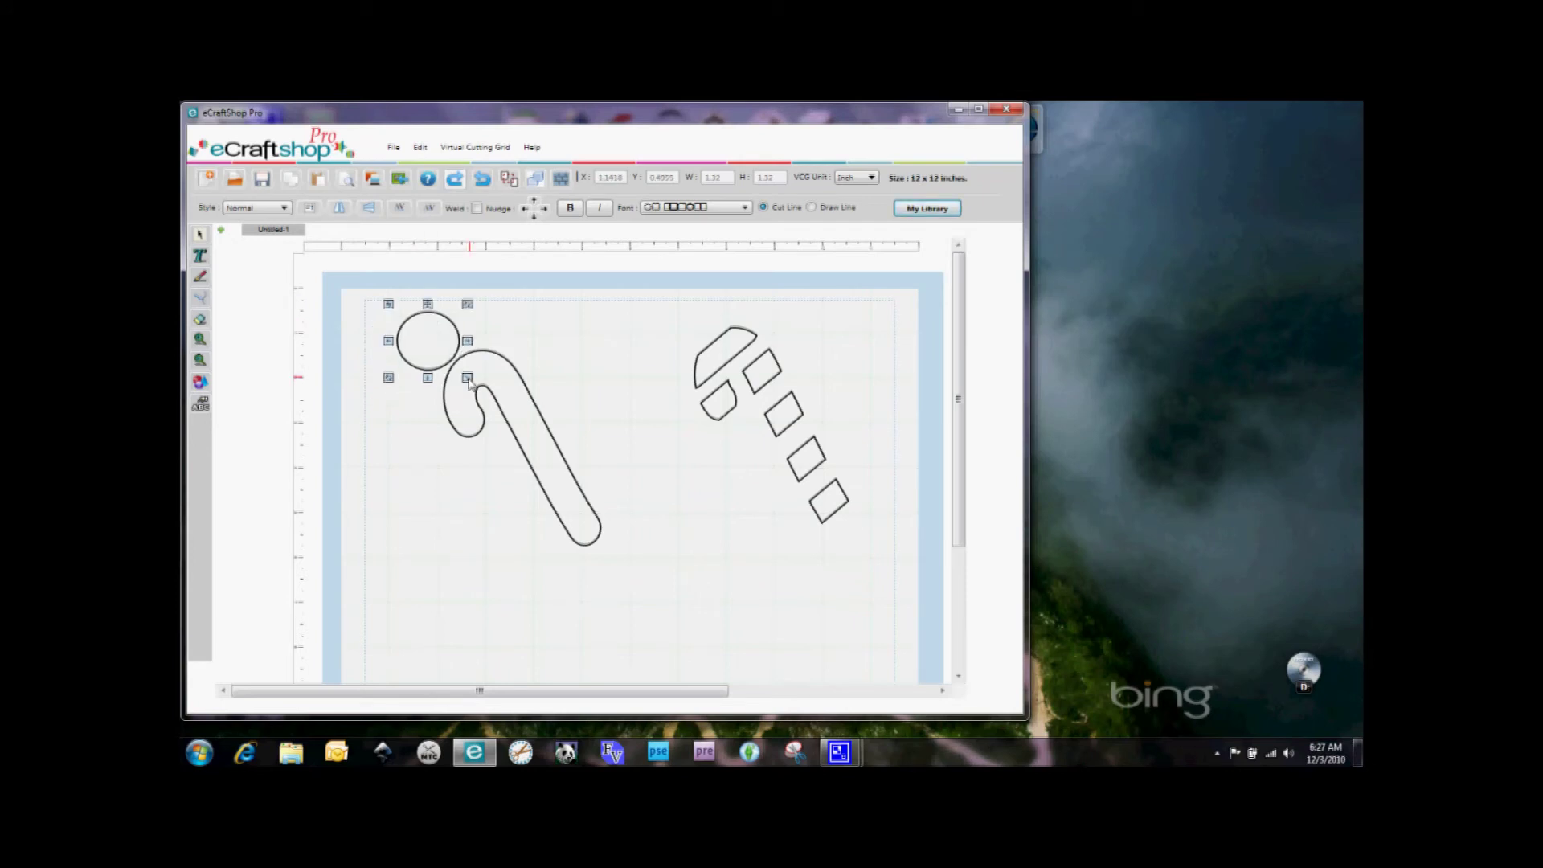
# Resize the circle to 0.60 x 0.60 inches and set it atop the cane's hook
pyautogui.moveTo(470, 383); pyautogui.dragTo(433, 343)
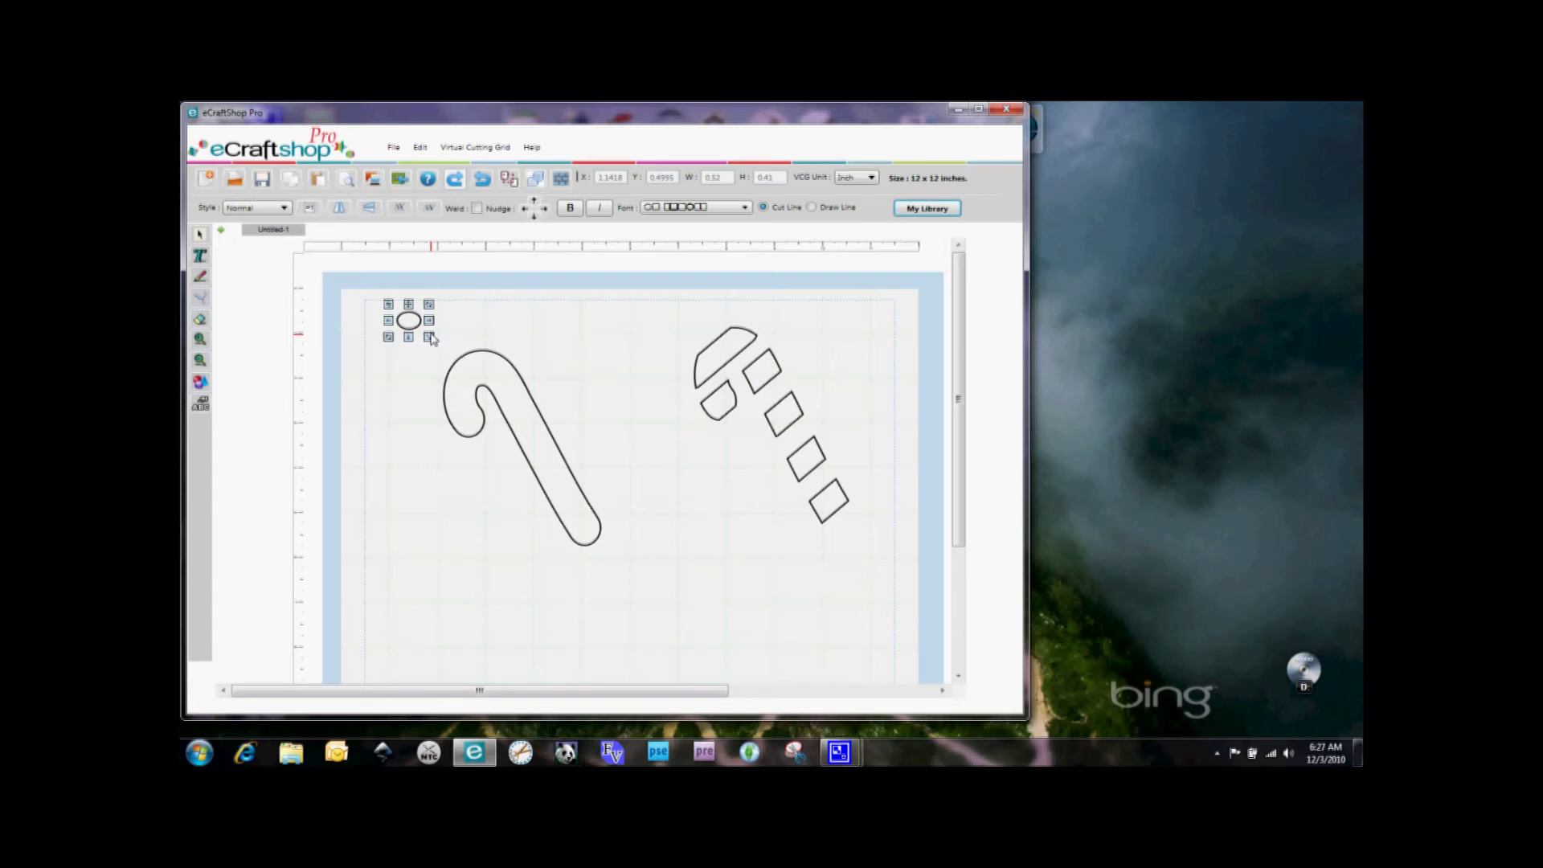
pyautogui.moveTo(426, 328); pyautogui.dragTo(423, 325)
pyautogui.moveTo(408, 344)
pyautogui.mouseDown()
pyautogui.moveTo(412, 306)
pyautogui.moveTo(464, 334)
pyautogui.moveTo(406, 317)
pyautogui.moveTo(438, 361)
pyautogui.mouseUp()
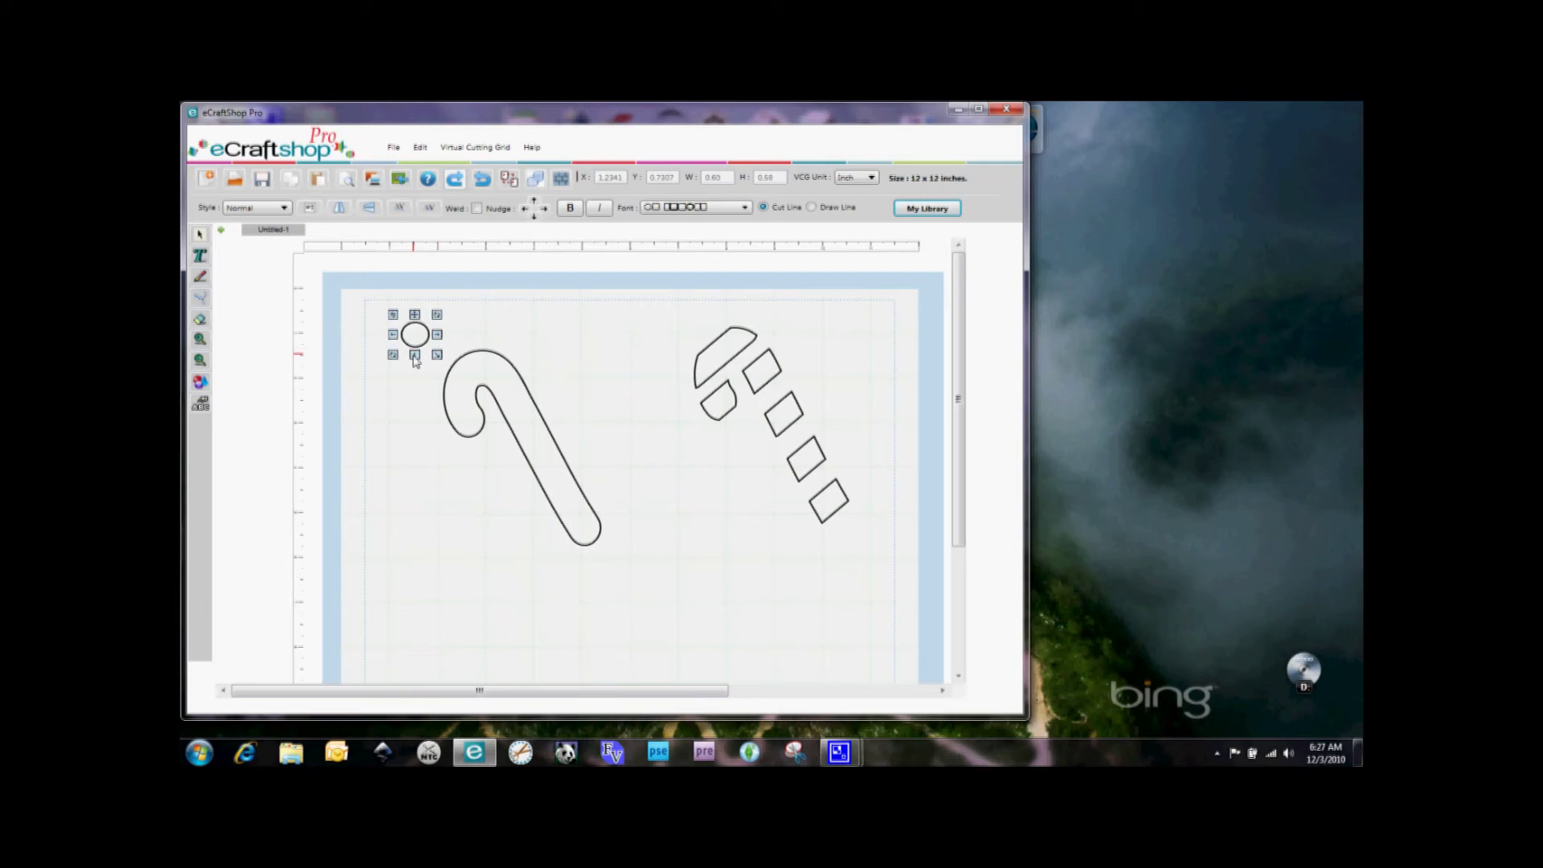
pyautogui.moveTo(416, 362); pyautogui.dragTo(415, 364)
pyautogui.moveTo(416, 362); pyautogui.dragTo(463, 329)
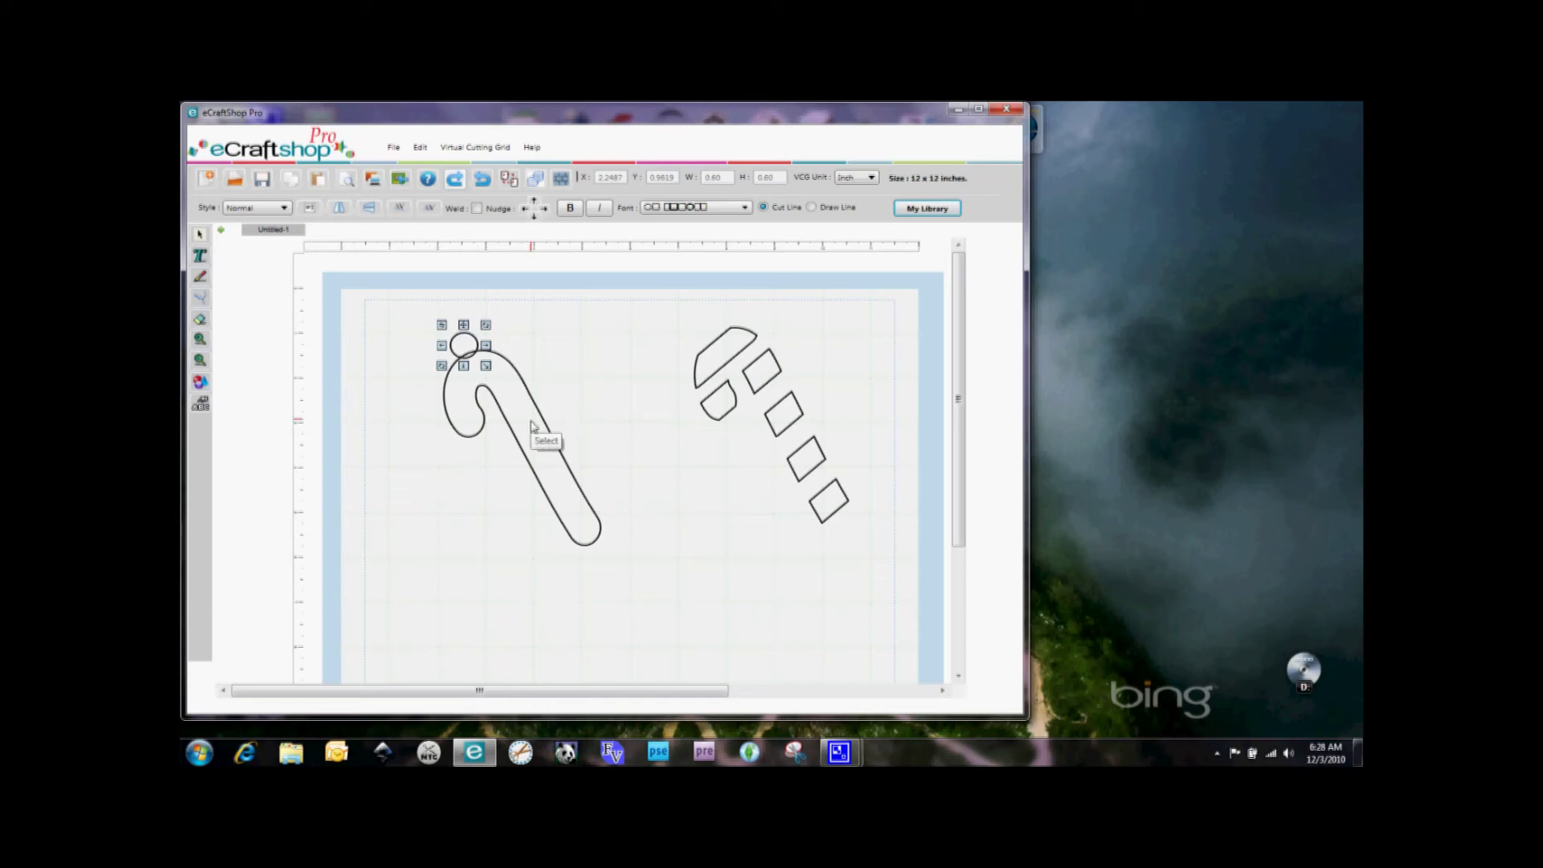
# Weld the 0.60-inch circle and the candy cane into a single outline
pyautogui.click(476, 209)
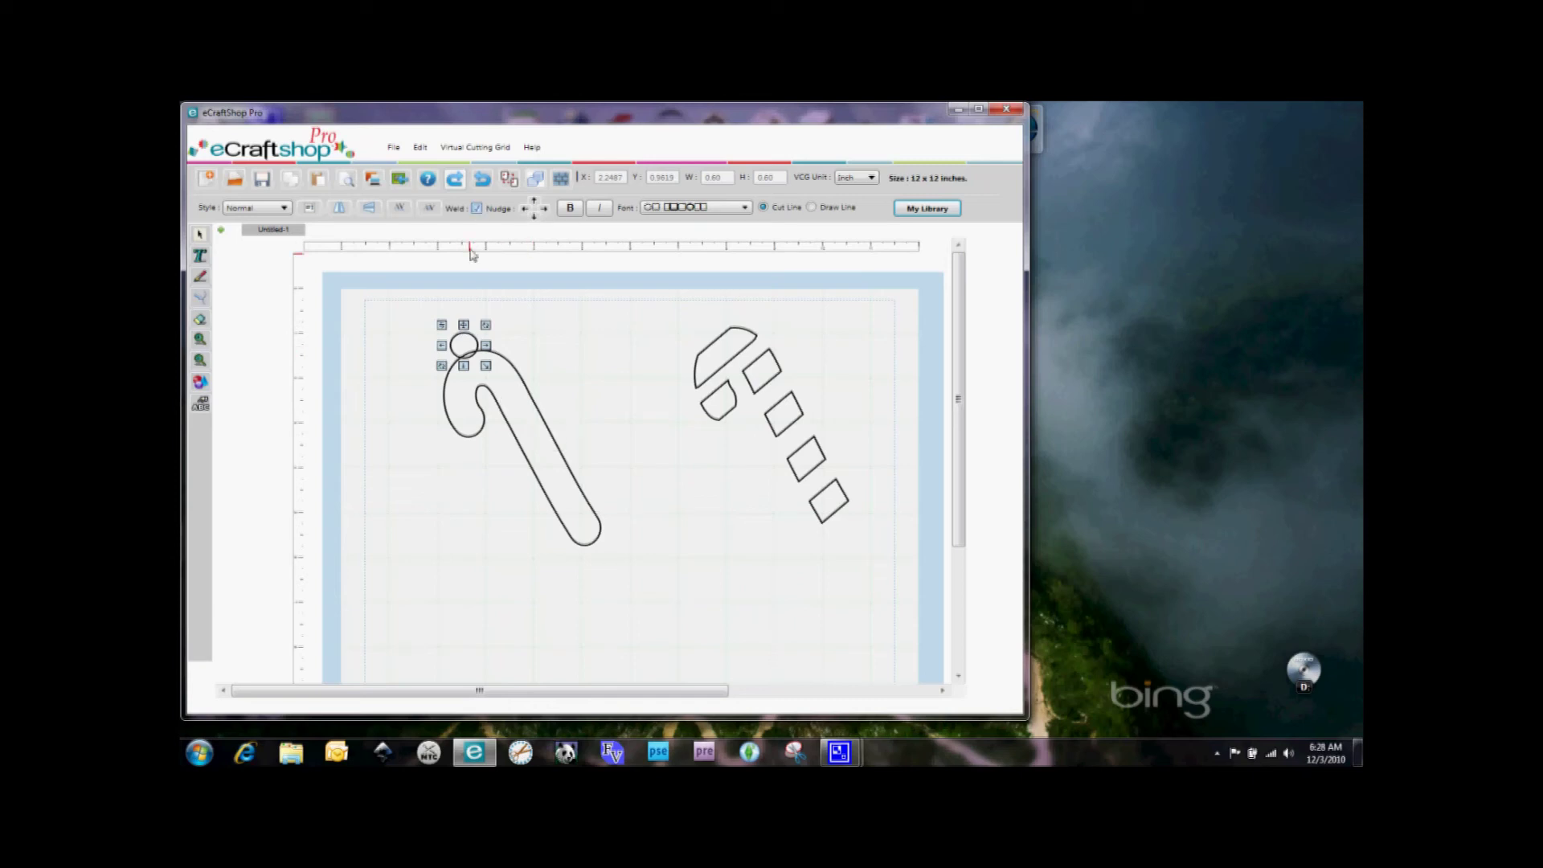
pyautogui.click(527, 456)
pyautogui.click(524, 492)
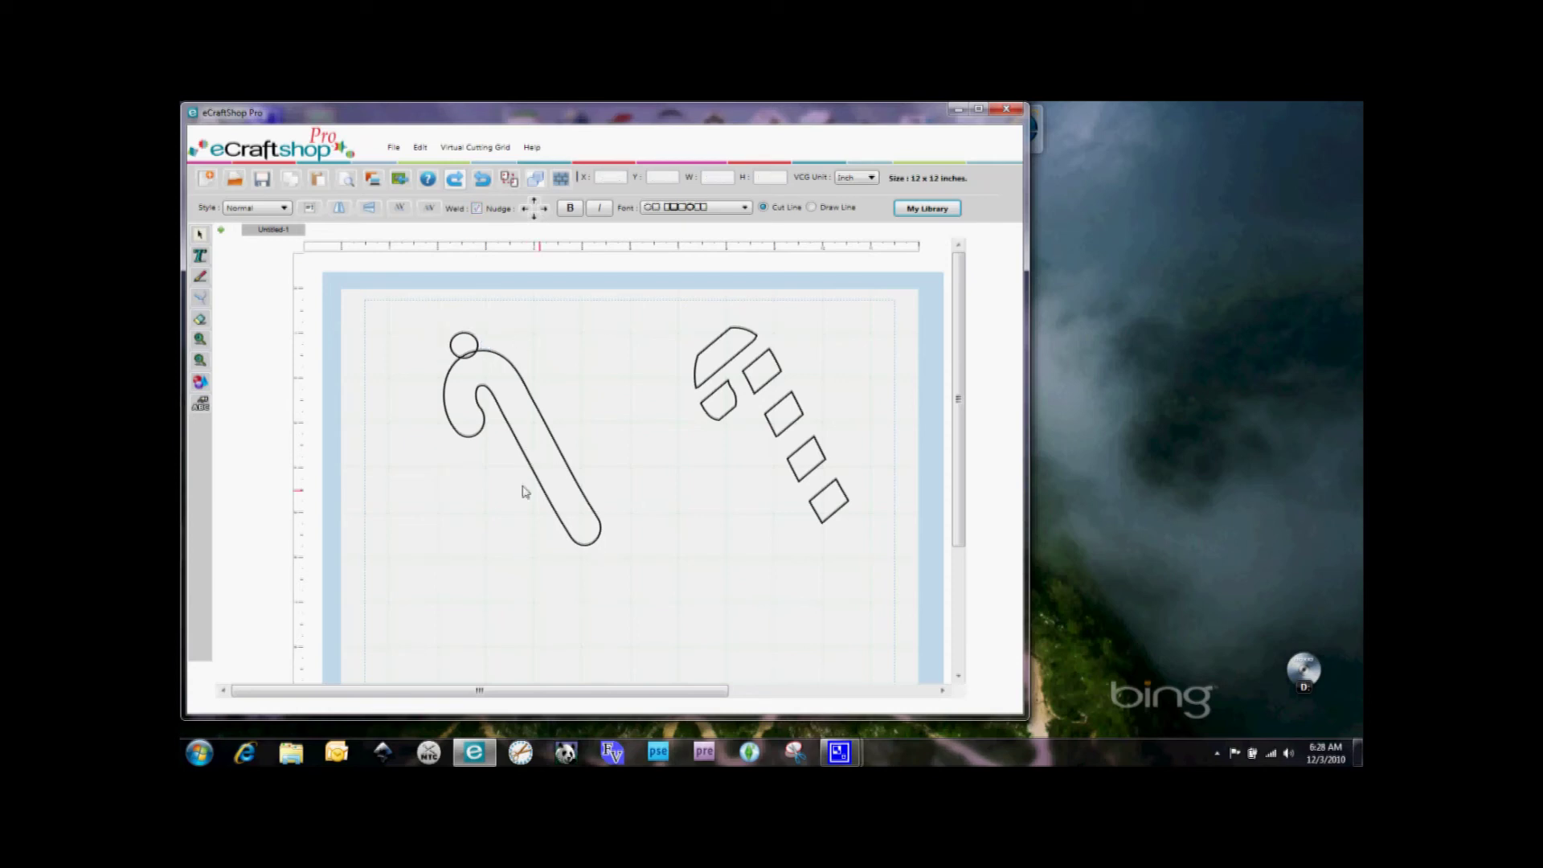
pyautogui.click(537, 480)
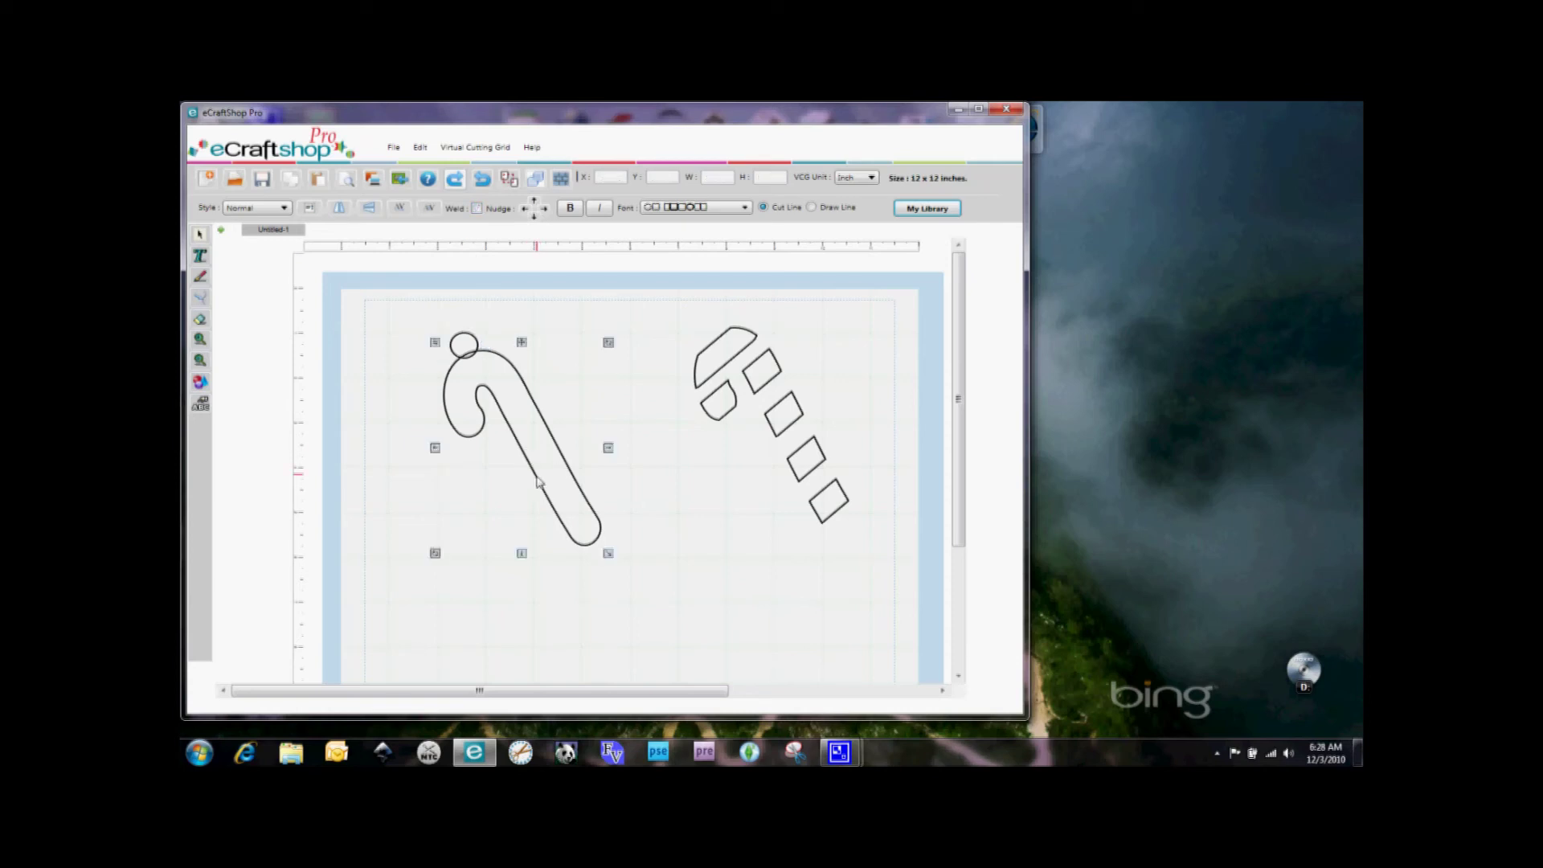
pyautogui.click(477, 208)
pyautogui.click(667, 510)
pyautogui.click(931, 211)
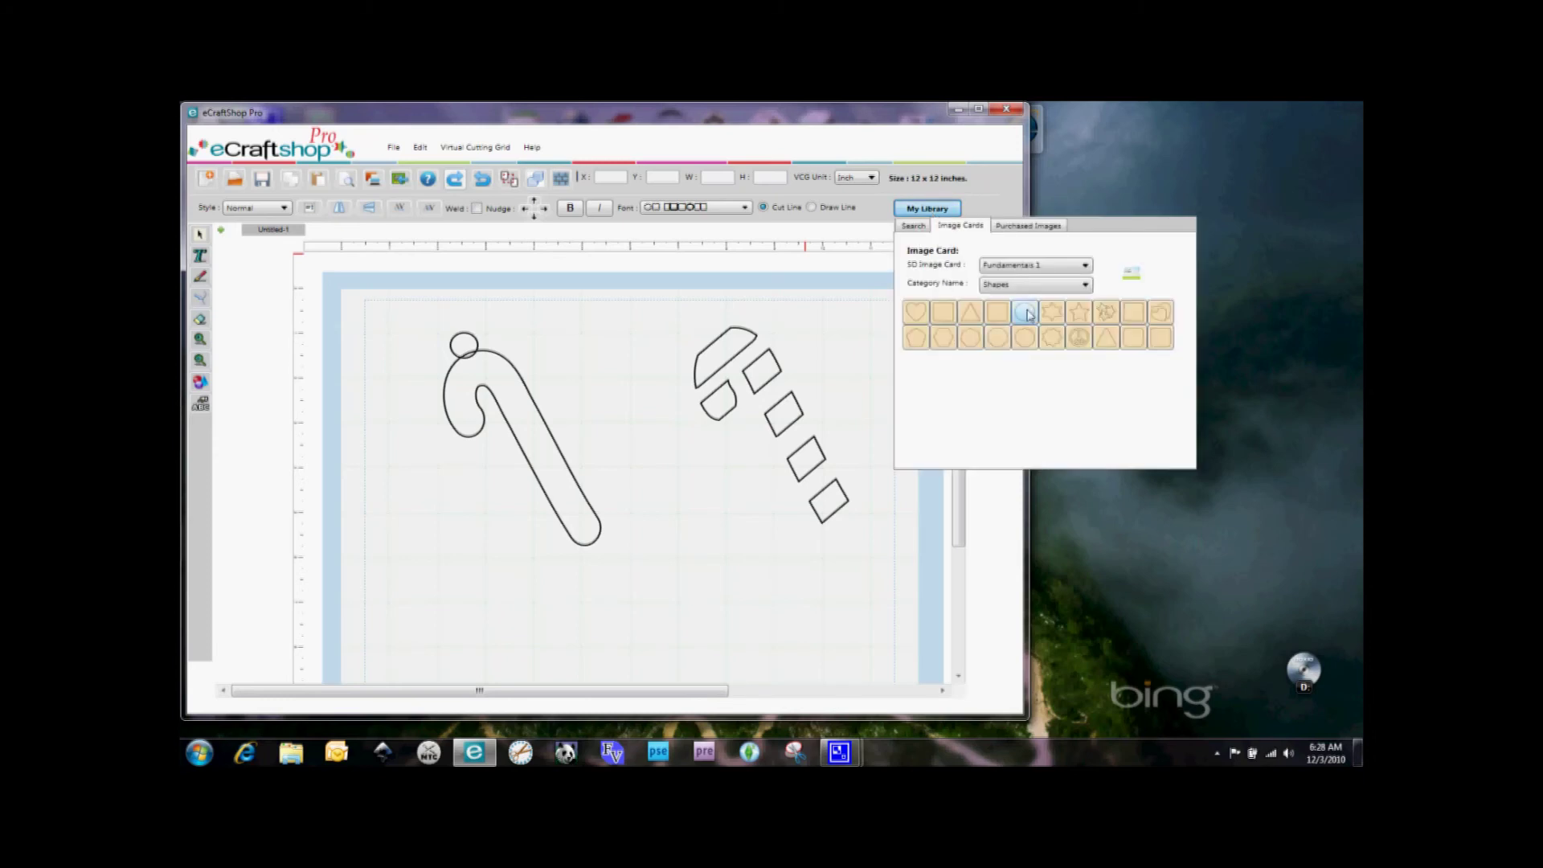
# Add a circle, resize it to 0.35 x 0.36 inches, and place it on the cane's round top
pyautogui.click(1025, 313)
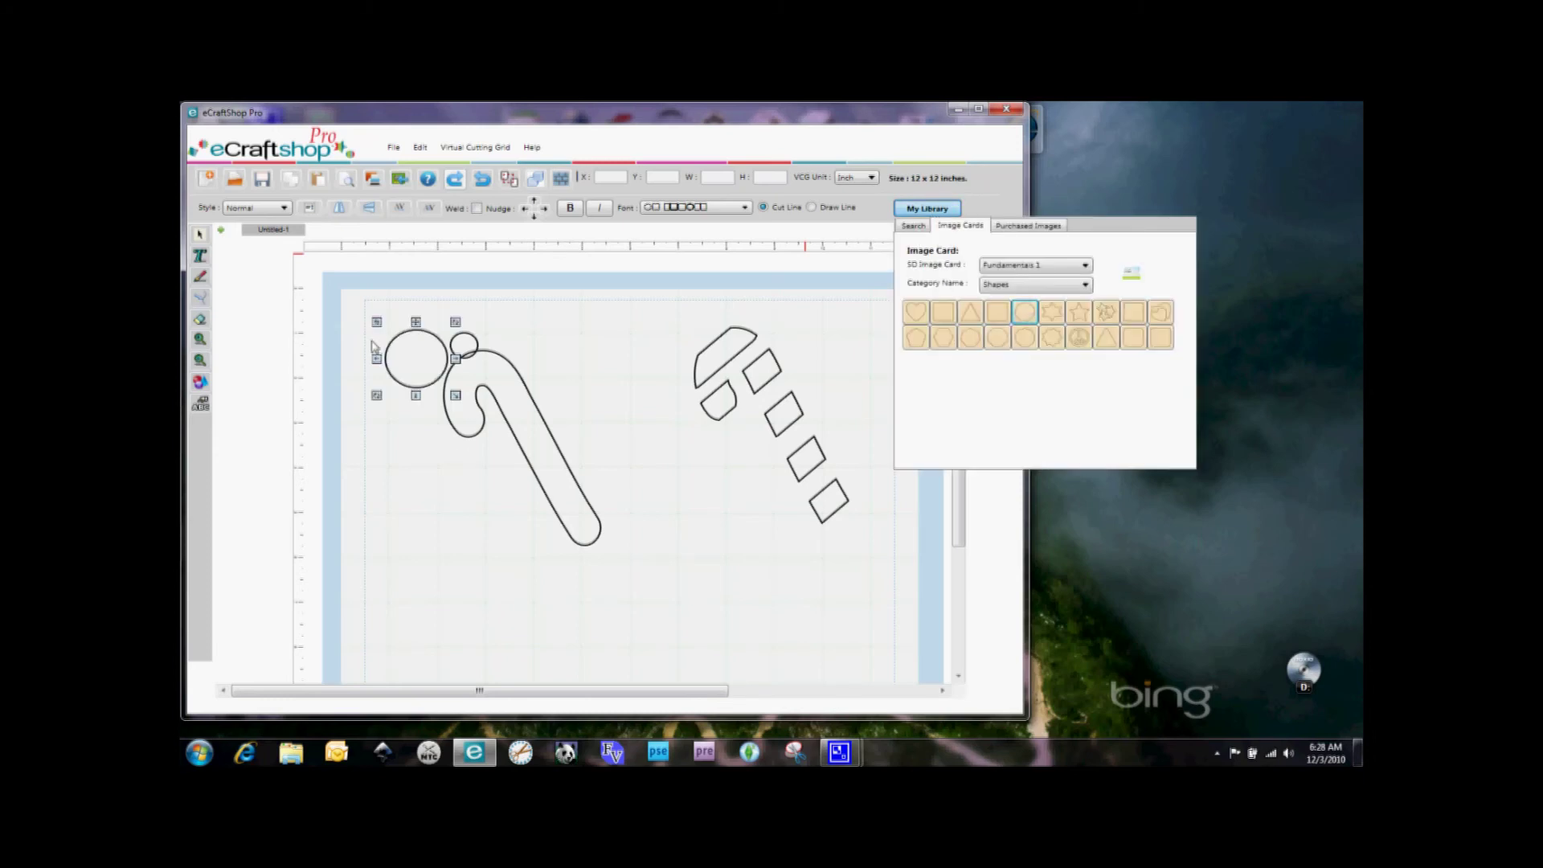
pyautogui.moveTo(456, 398); pyautogui.dragTo(416, 363)
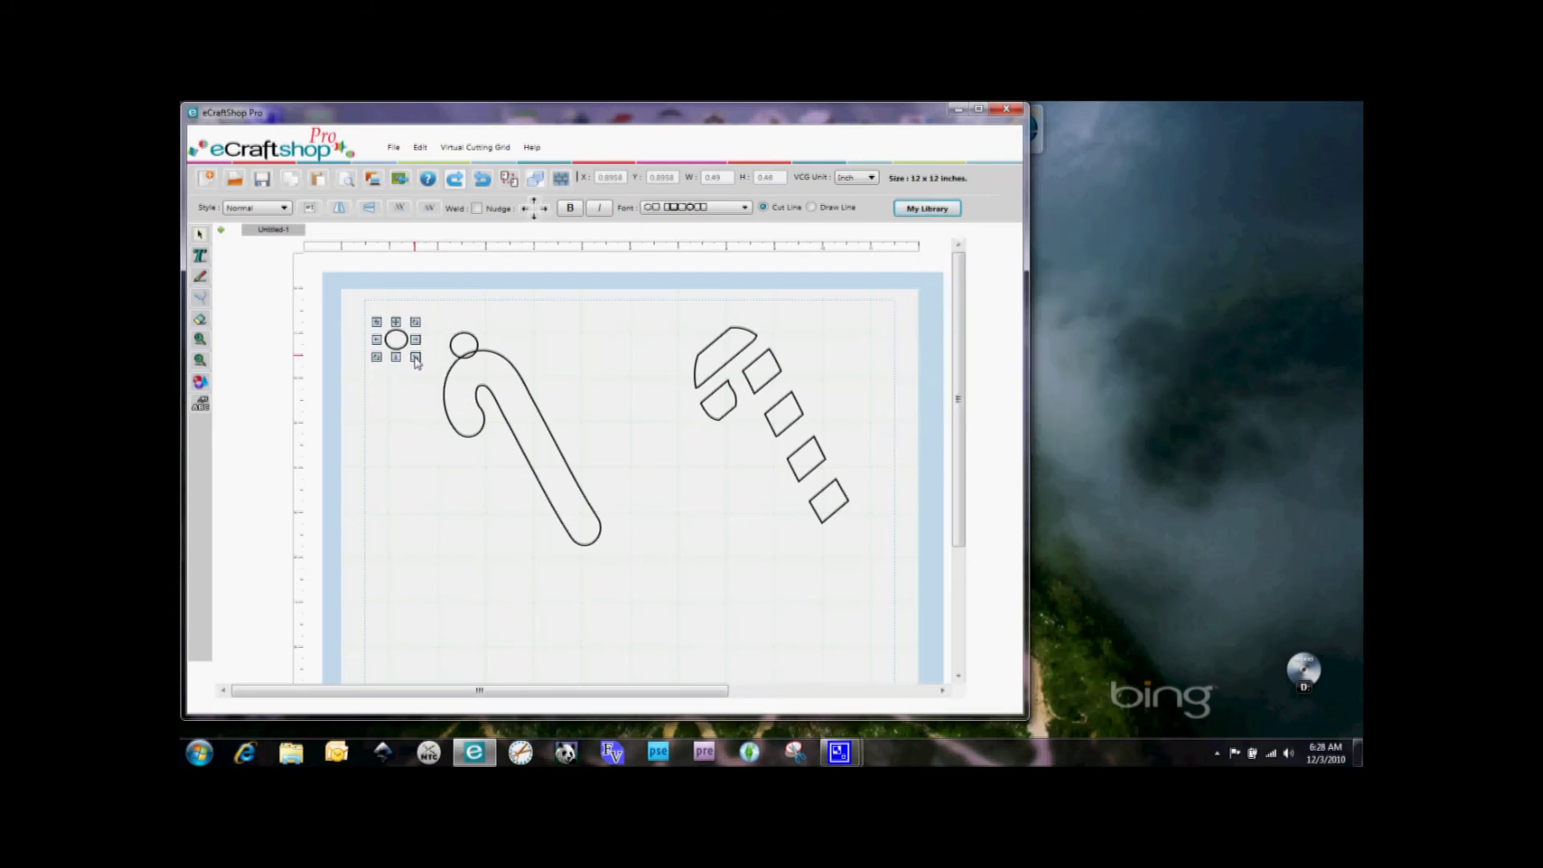
pyautogui.moveTo(416, 362); pyautogui.dragTo(409, 358)
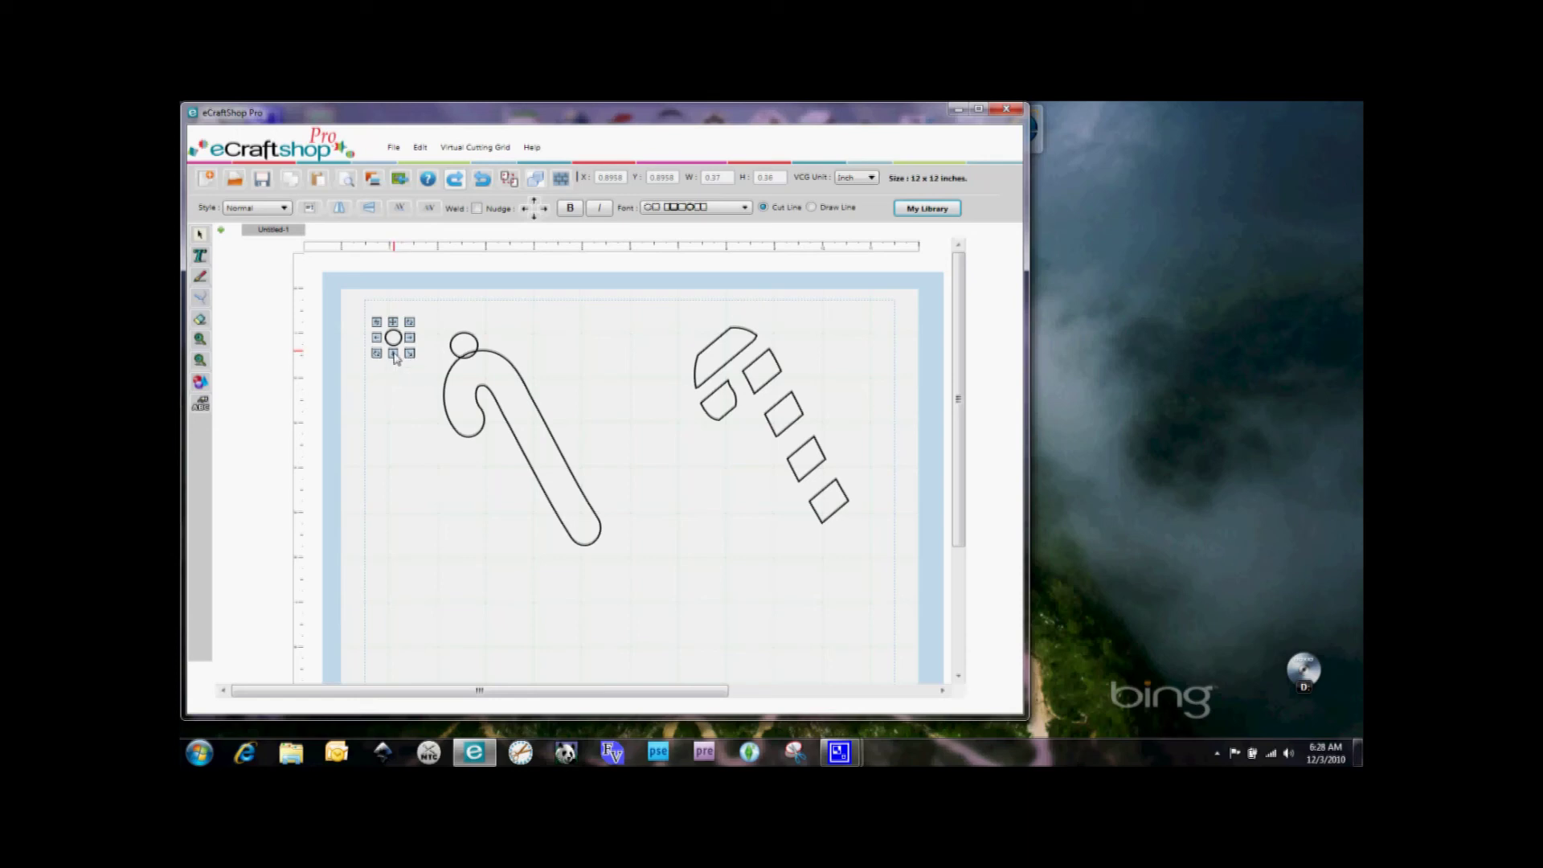
pyautogui.moveTo(396, 358); pyautogui.dragTo(395, 358)
pyautogui.moveTo(412, 342); pyautogui.dragTo(410, 342)
pyautogui.moveTo(392, 324); pyautogui.dragTo(464, 332)
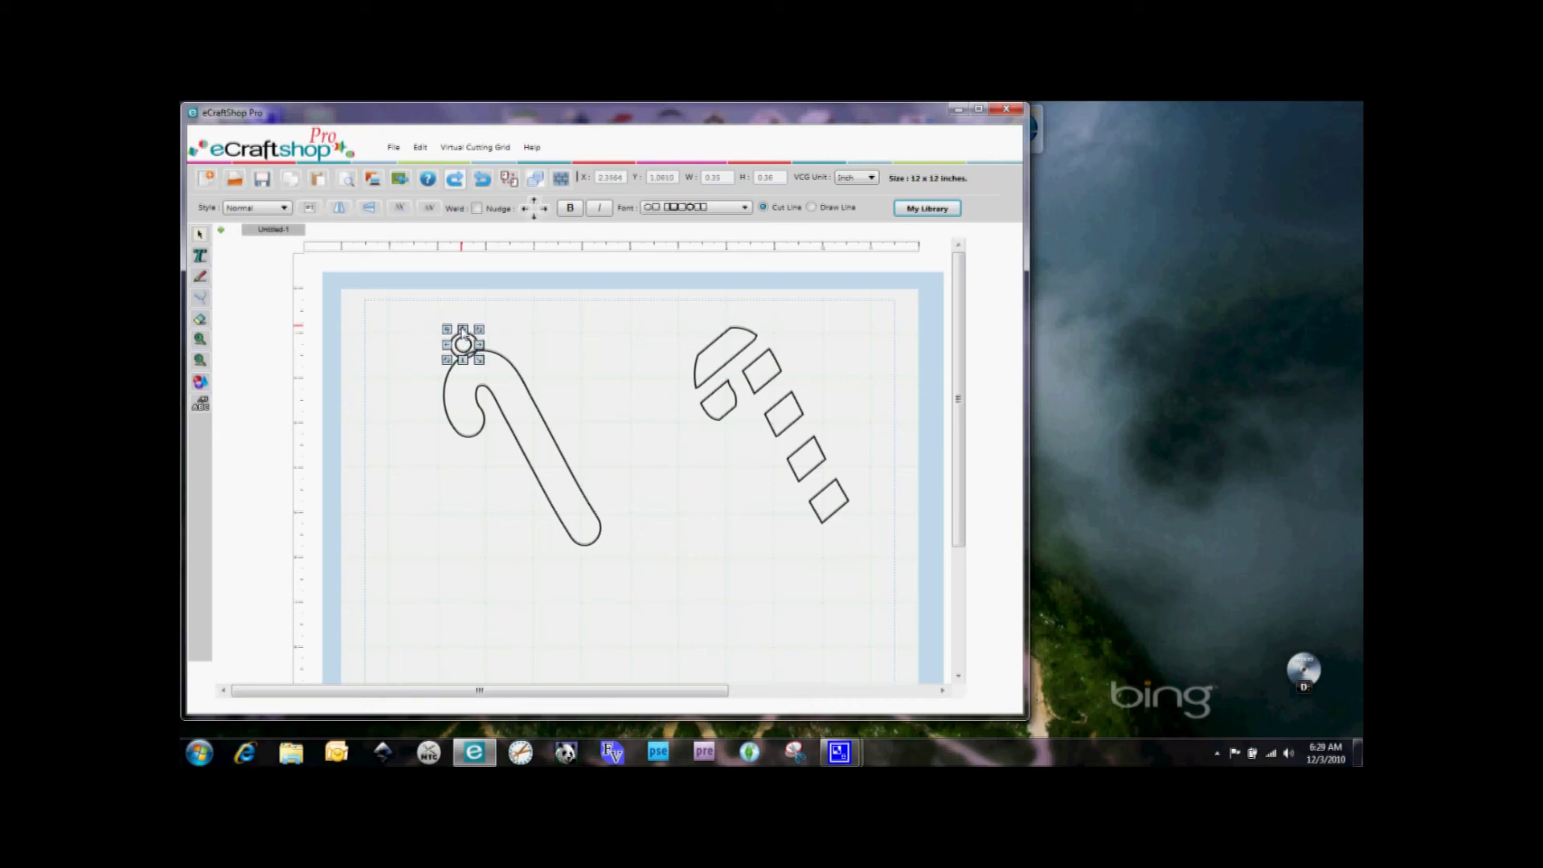
# Drag the small hole circle slightly right and down, then nudge it up twice to centre it
pyautogui.click(459, 418)
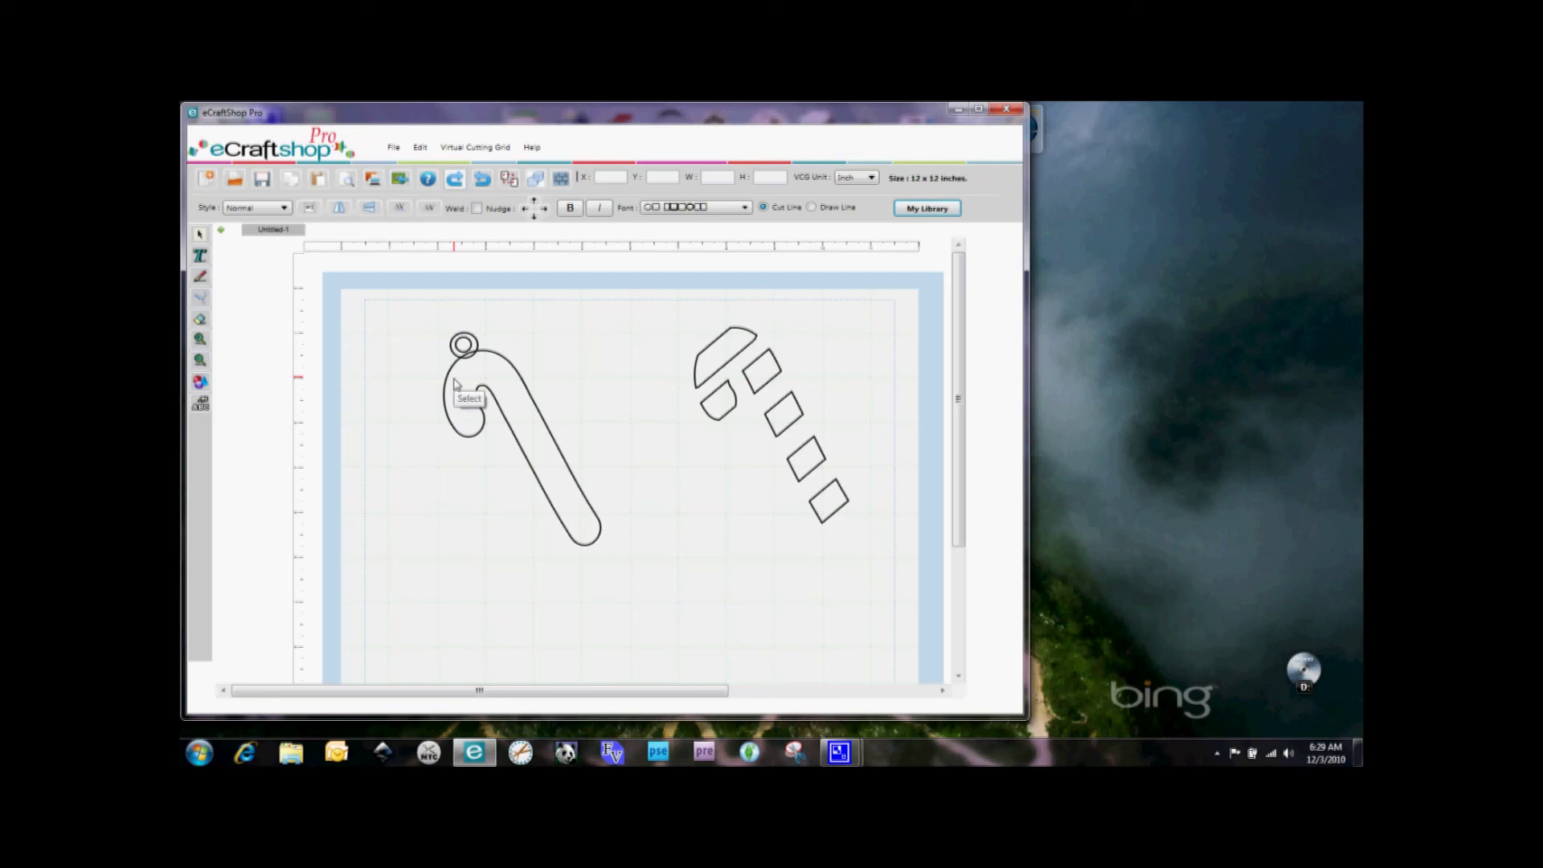
pyautogui.click(469, 344)
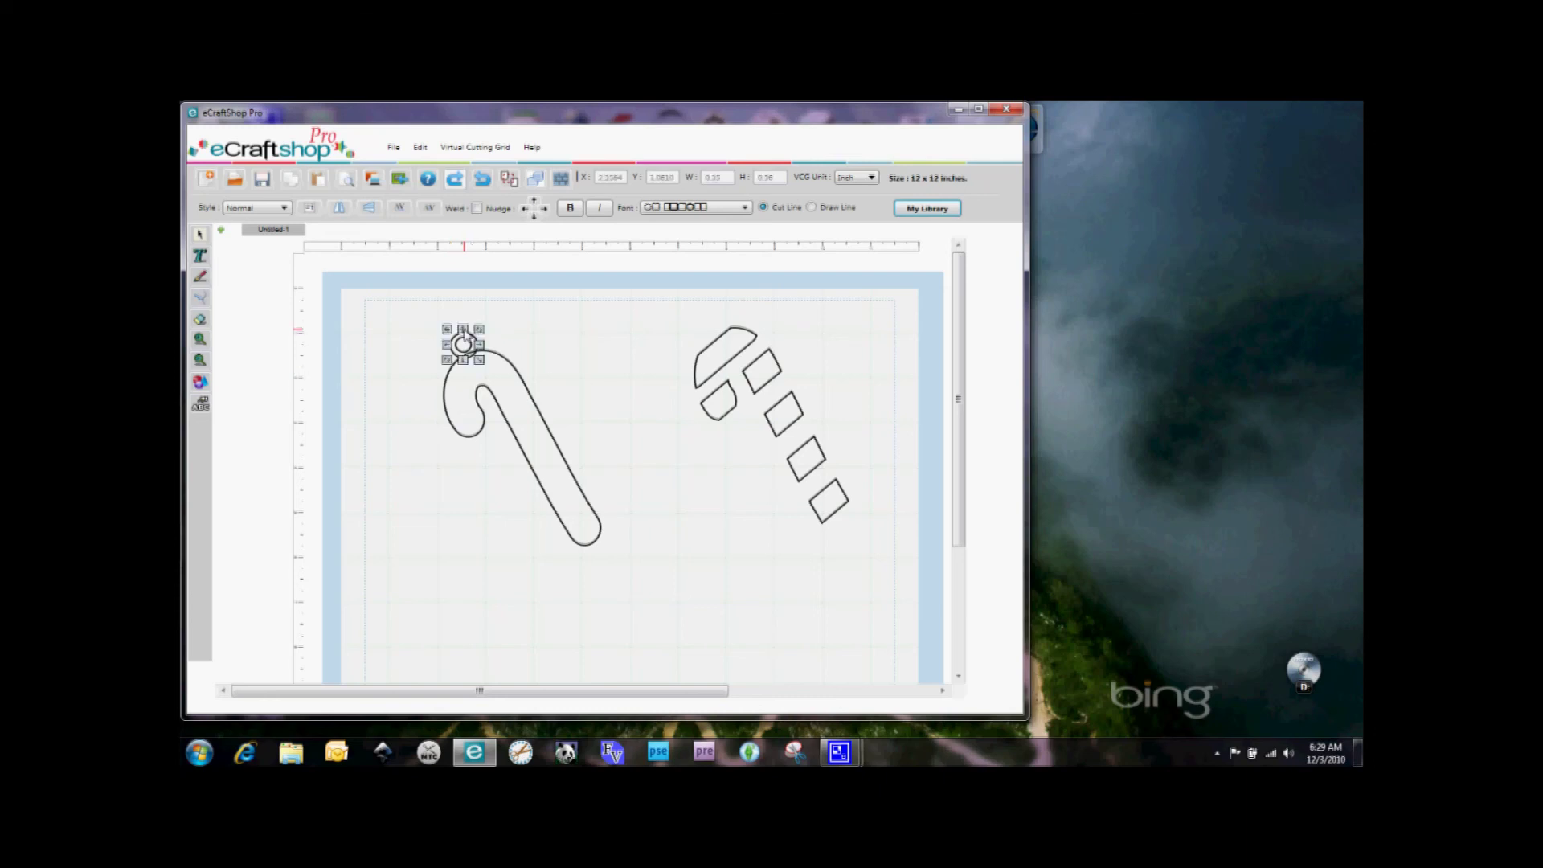
pyautogui.moveTo(464, 337); pyautogui.dragTo(465, 337)
pyautogui.click(632, 454)
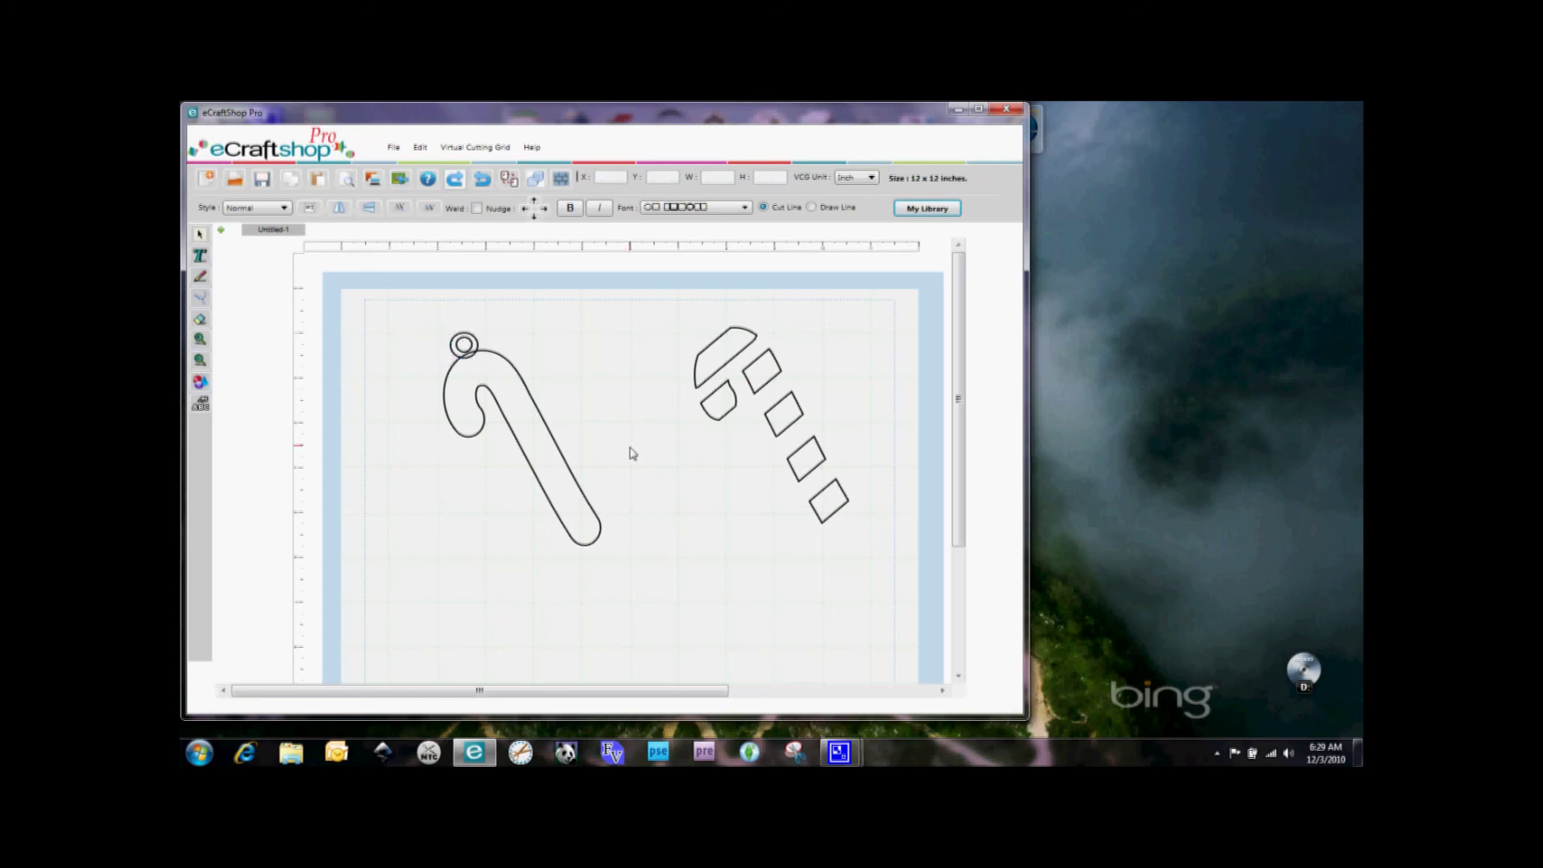
pyautogui.click(466, 344)
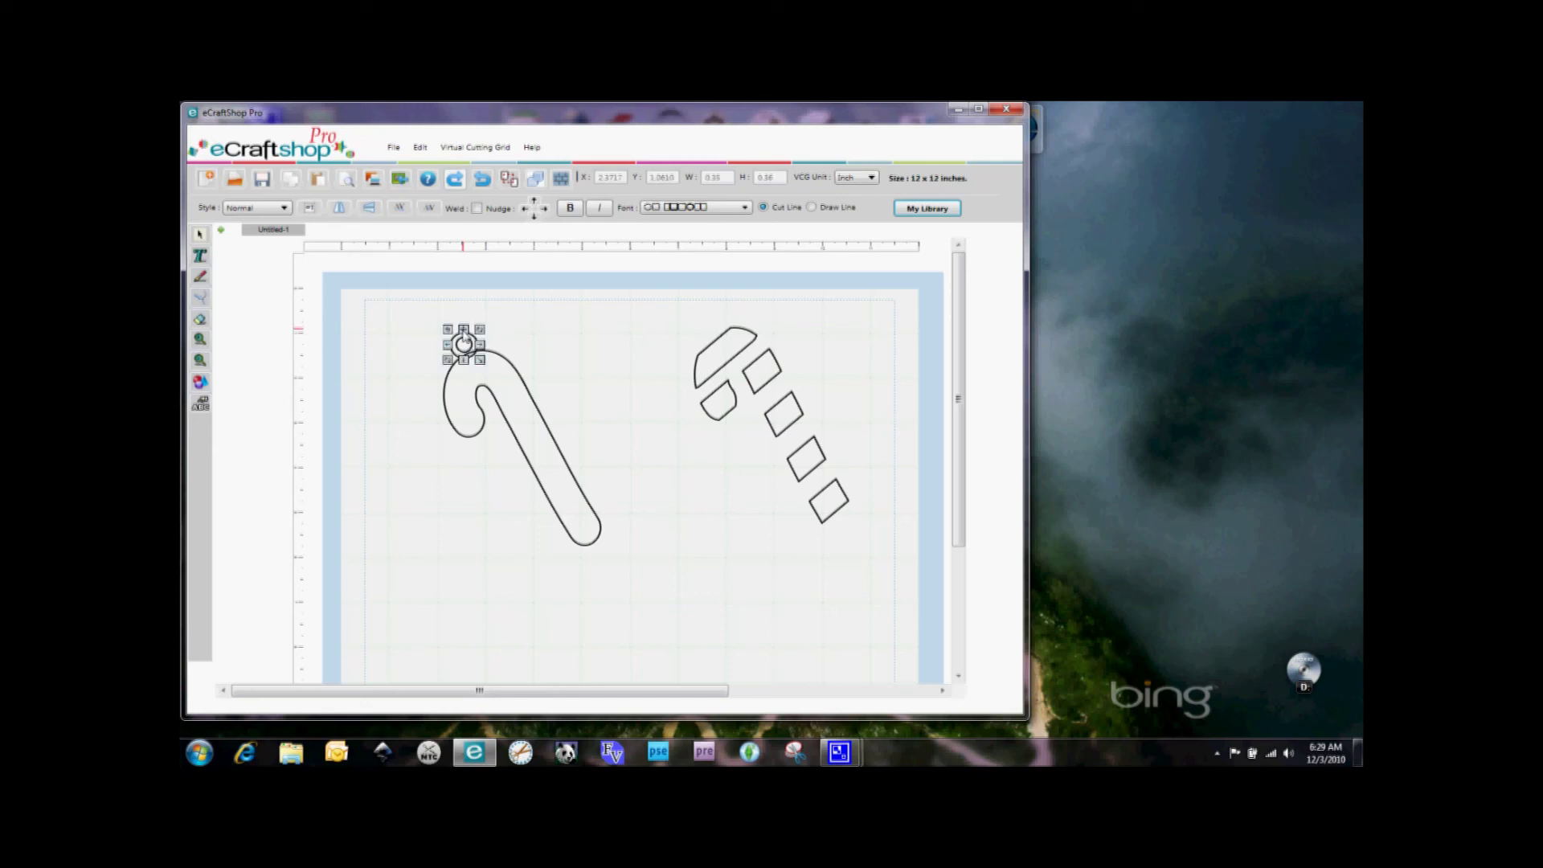
pyautogui.moveTo(465, 340); pyautogui.dragTo(467, 344)
pyautogui.click(534, 202)
pyautogui.click(545, 211)
pyautogui.click(613, 373)
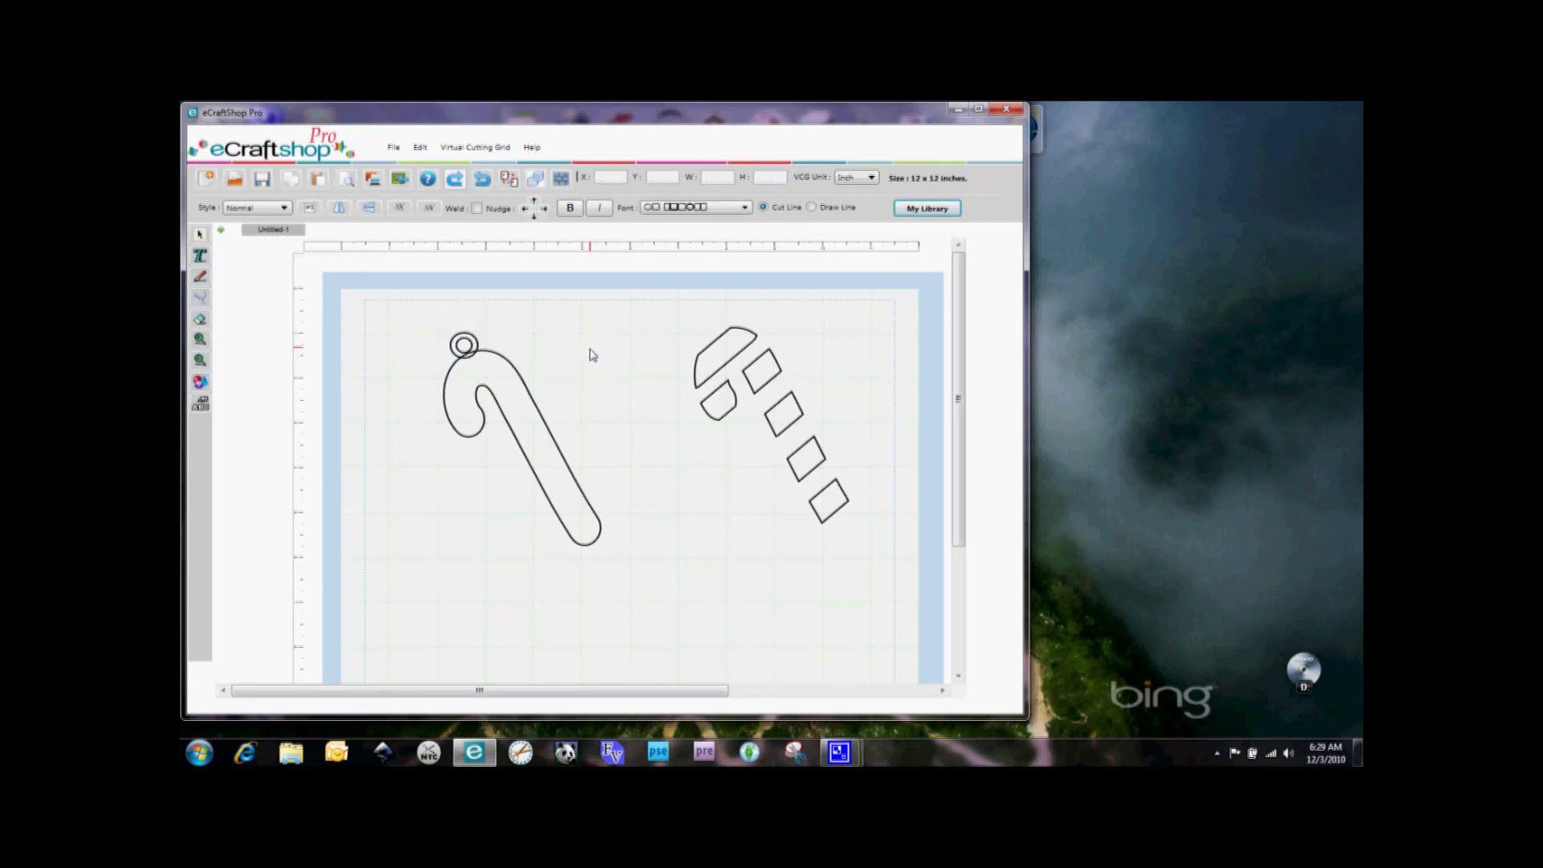
# Preview the hole-punched candy cane tag beside its stripe pieces
pyautogui.click(344, 184)
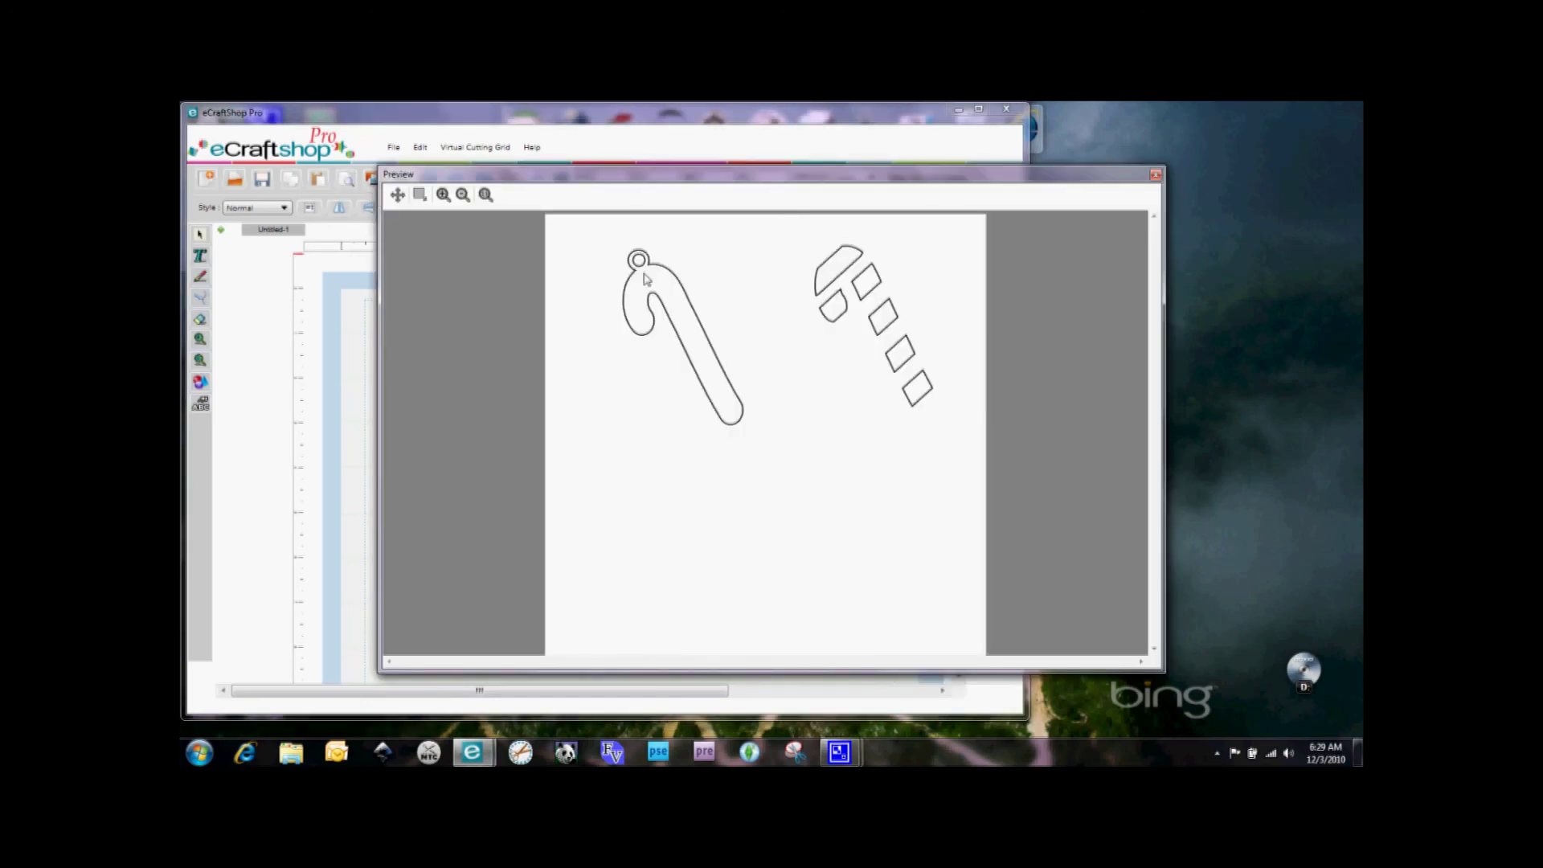